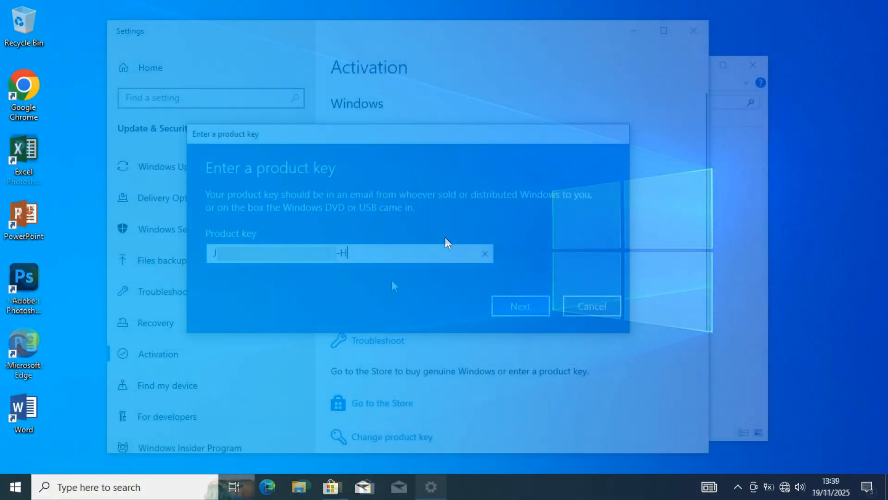
- Enter the Windows product key in the activation settings and activate Windows
{"action": "type", "text": "XMP4"}
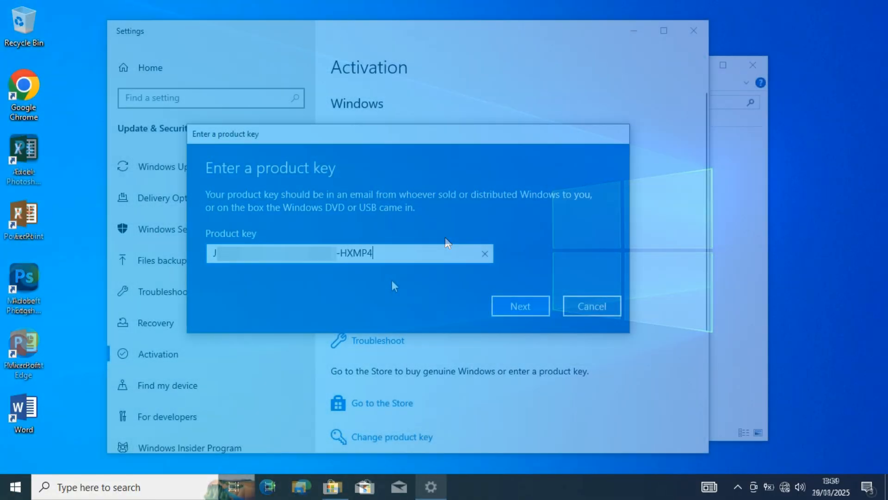
{"action": "left_click", "coordinate": [501, 307]}
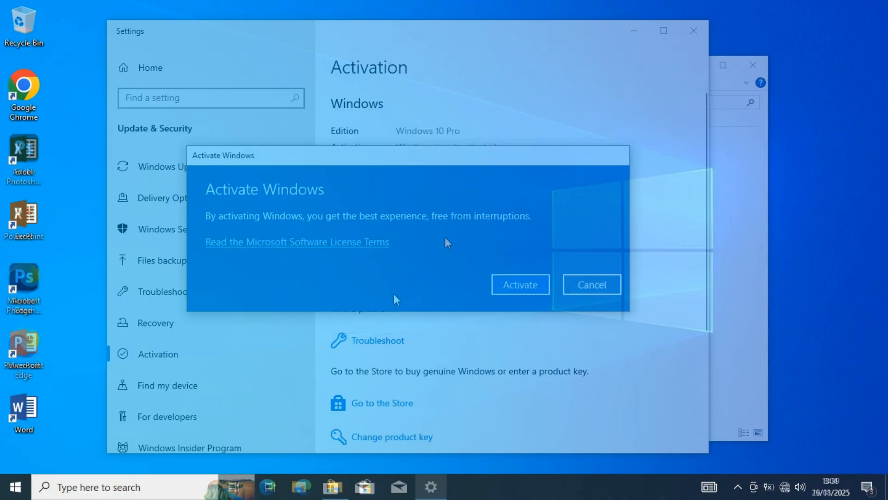
{"action": "left_click", "coordinate": [508, 290]}
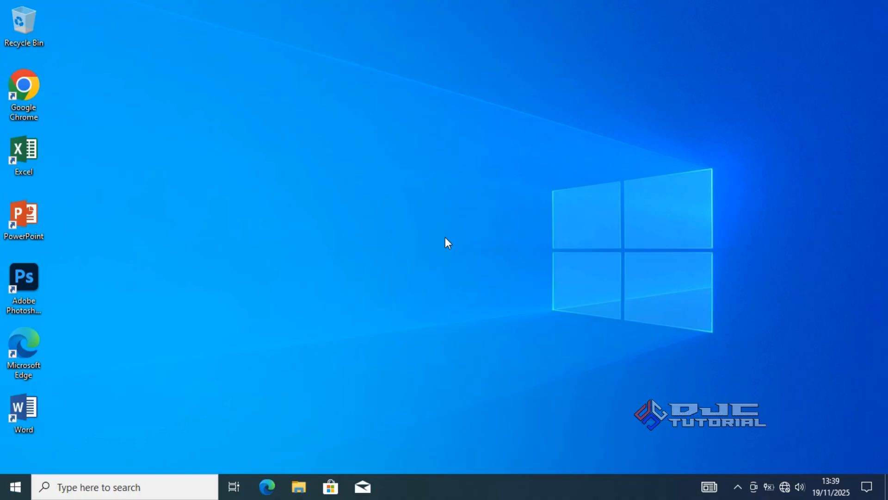
- Copy all the folders inside the Duta Jaya Computers user folder under Users on Local Disk (C:)
{"action": "left_click", "coordinate": [299, 487]}
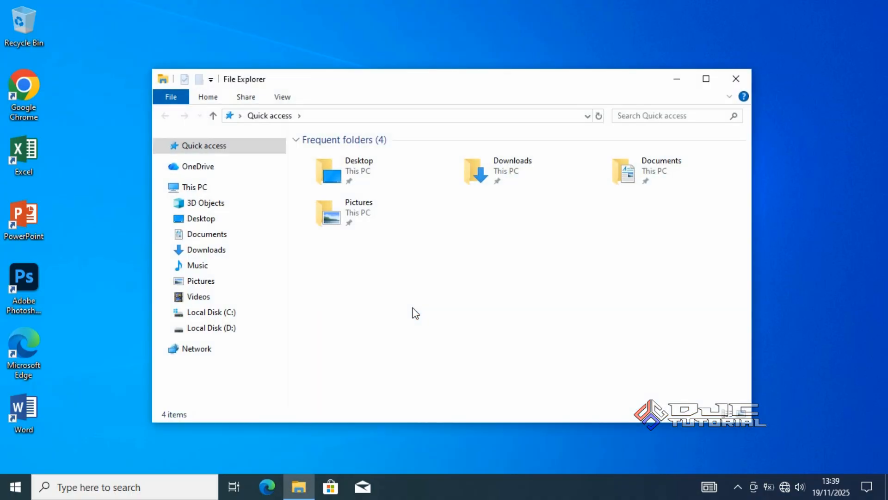
{"action": "left_click", "coordinate": [252, 313]}
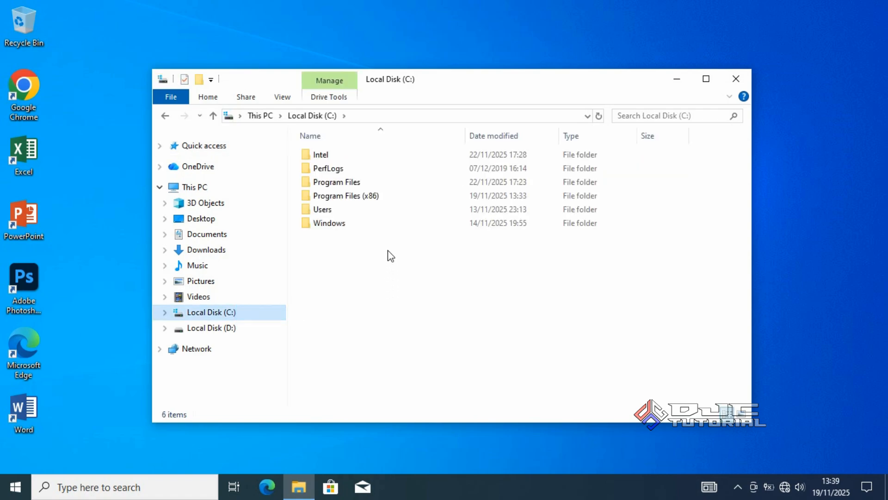
{"action": "left_click", "coordinate": [390, 213]}
{"action": "double_click", "coordinate": [390, 212]}
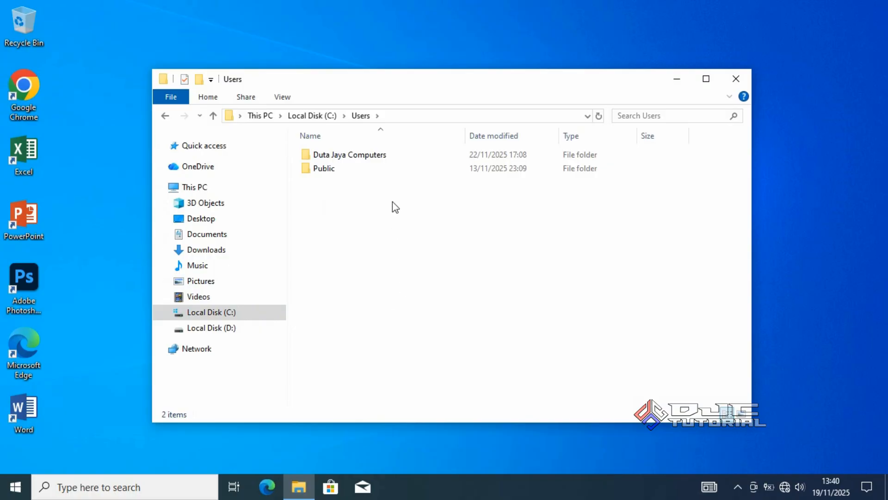
{"action": "left_click", "coordinate": [388, 155]}
{"action": "double_click", "coordinate": [388, 155]}
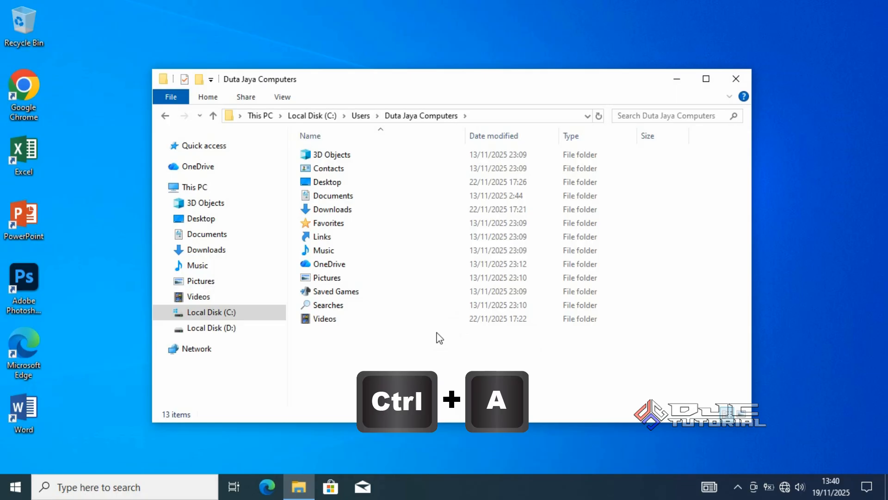
{"action": "key", "text": "ctrl+a"}
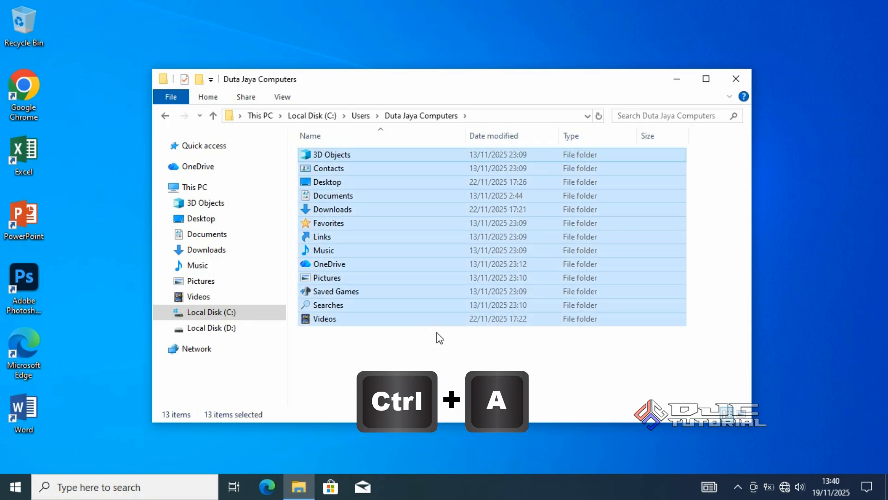
{"action": "right_click", "coordinate": [437, 322]}
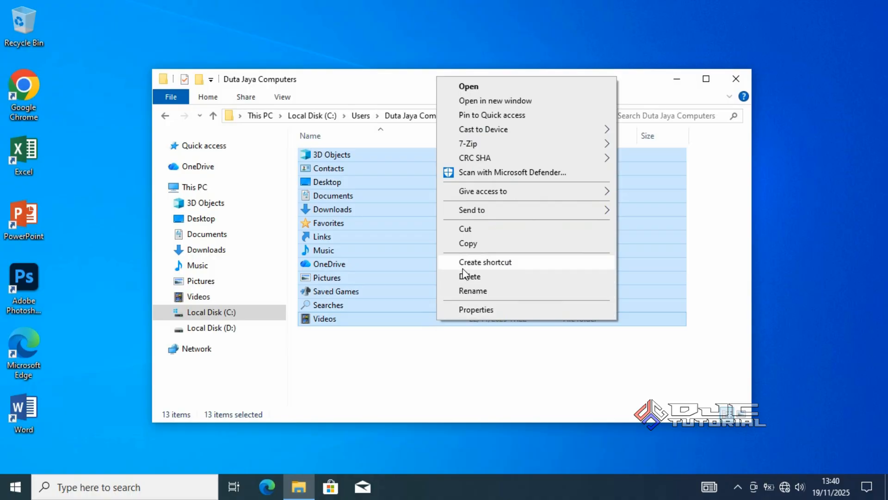
{"action": "left_click", "coordinate": [473, 244]}
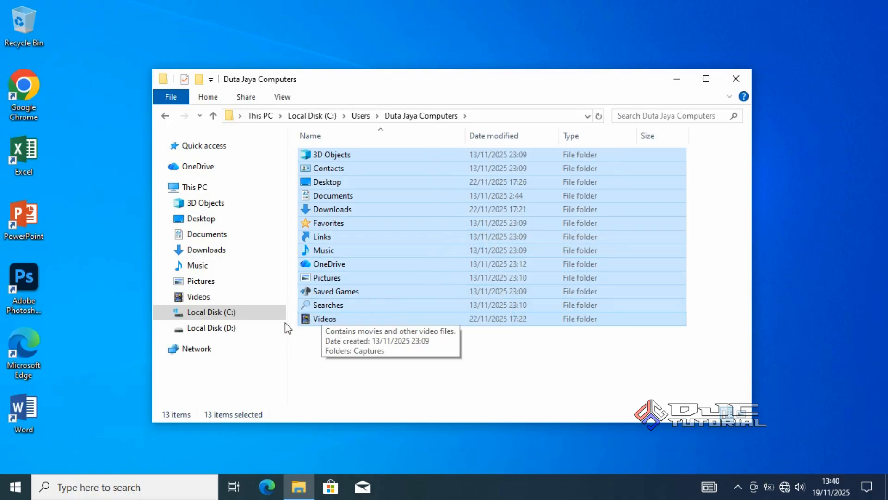
- Create a folder named BACKUP DATA C in the root of Local Disk (D:)
{"action": "left_click", "coordinate": [212, 327]}
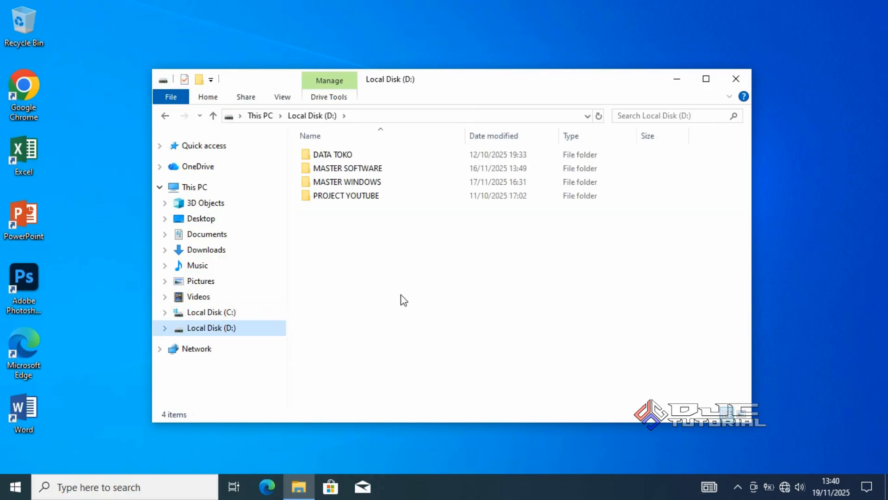
{"action": "right_click", "coordinate": [423, 244]}
{"action": "mouse_move", "coordinate": [492, 388]}
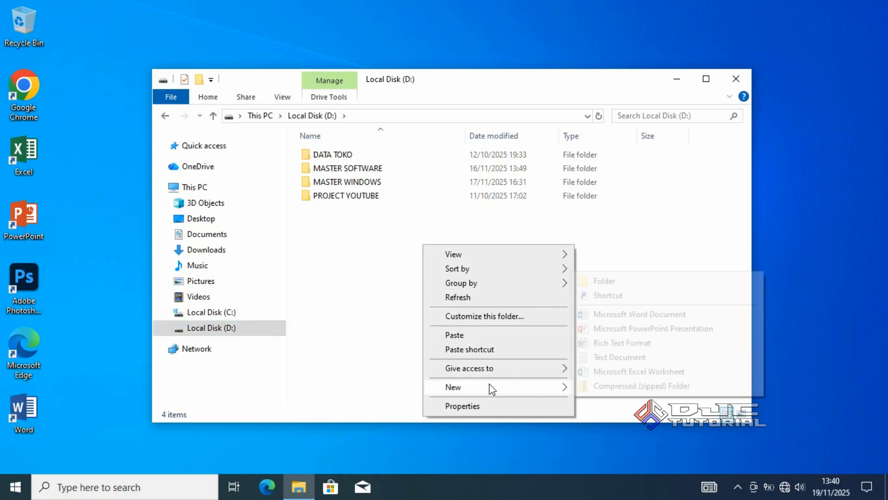
{"action": "left_click", "coordinate": [595, 281]}
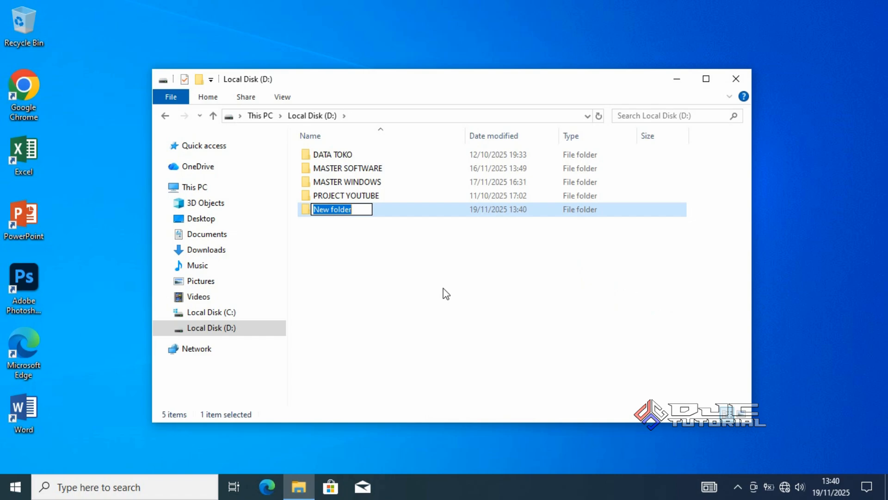
{"action": "type", "text": "BAC"}
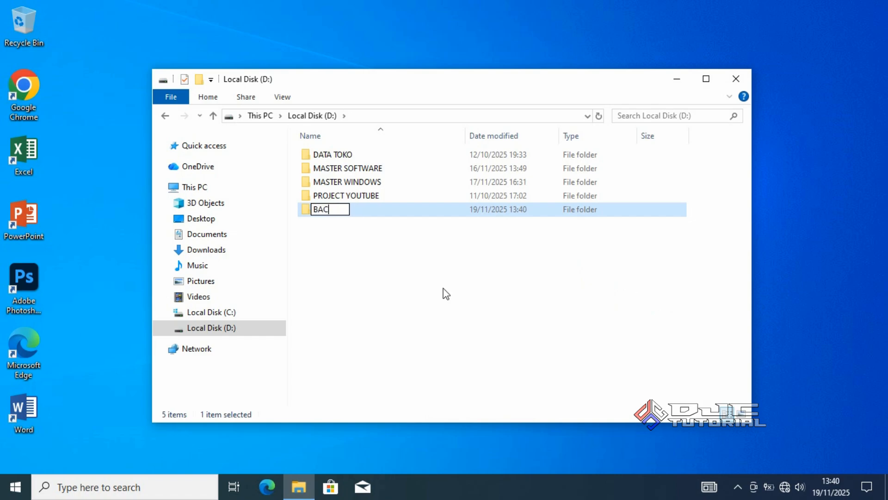
{"action": "type", "text": "KUP DATA C"}
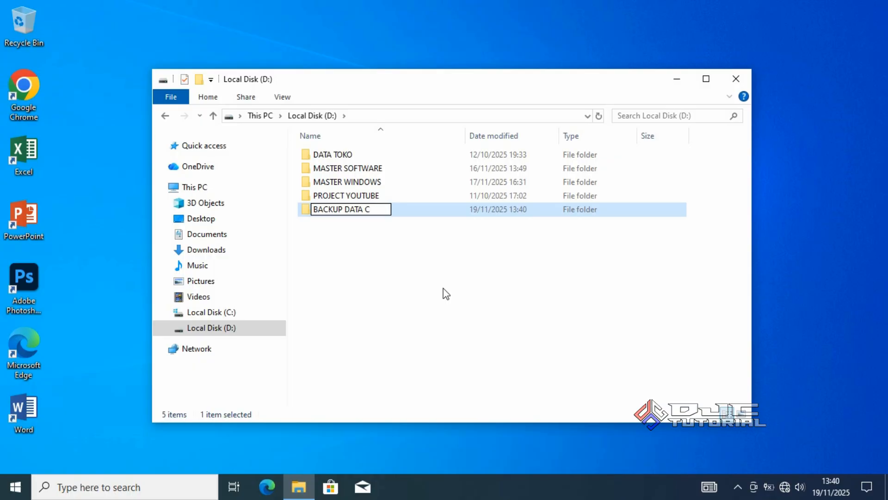
{"action": "left_click", "coordinate": [424, 280]}
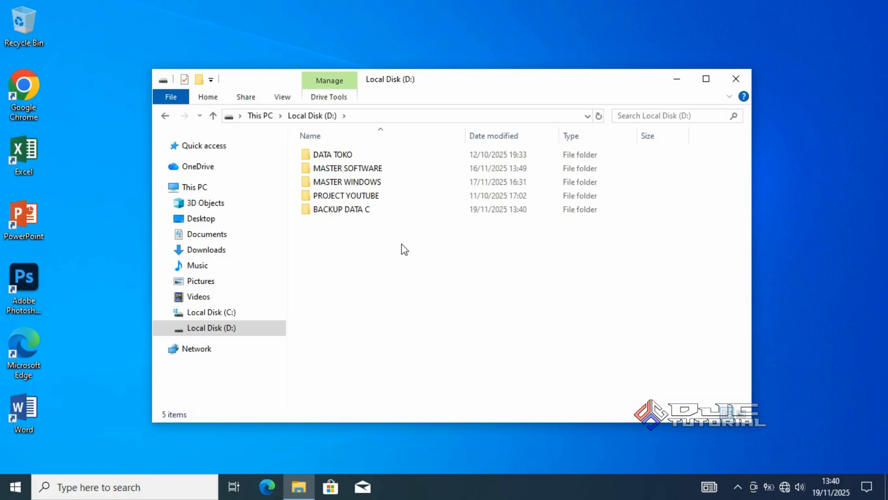
- Paste the copied user folders into the BACKUP DATA C folder
{"action": "double_click", "coordinate": [388, 210]}
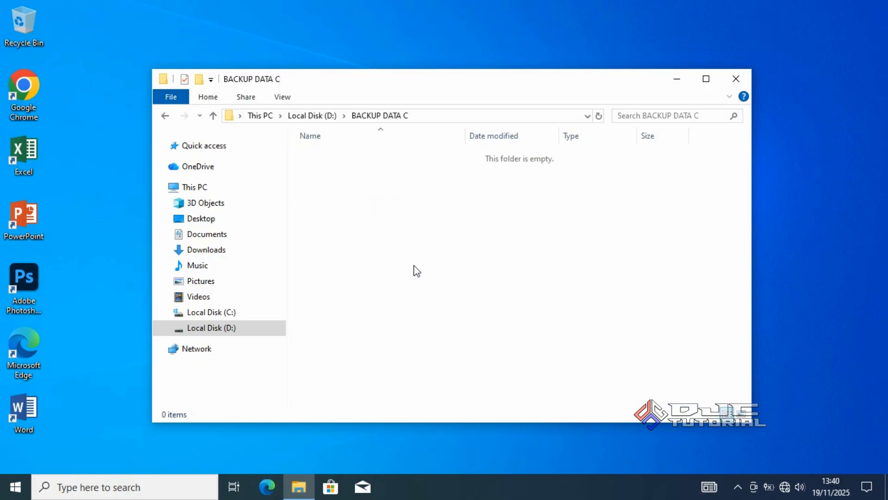
{"action": "right_click", "coordinate": [435, 245]}
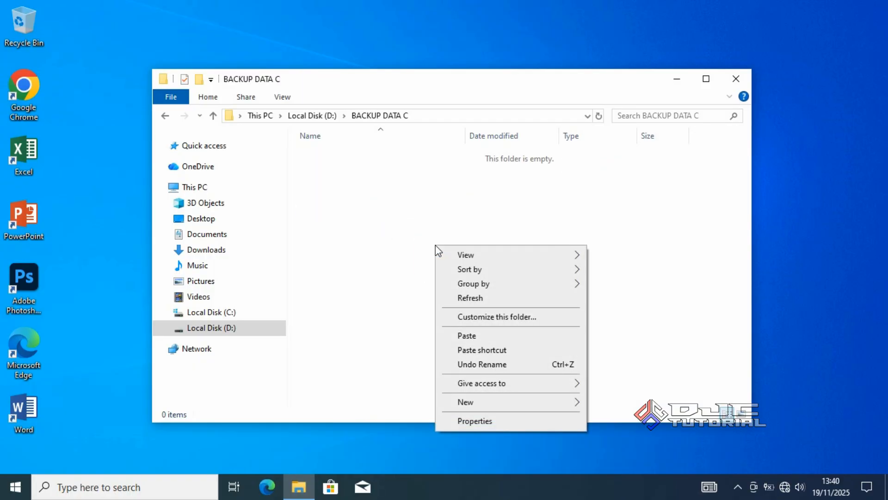
{"action": "left_click", "coordinate": [466, 336]}
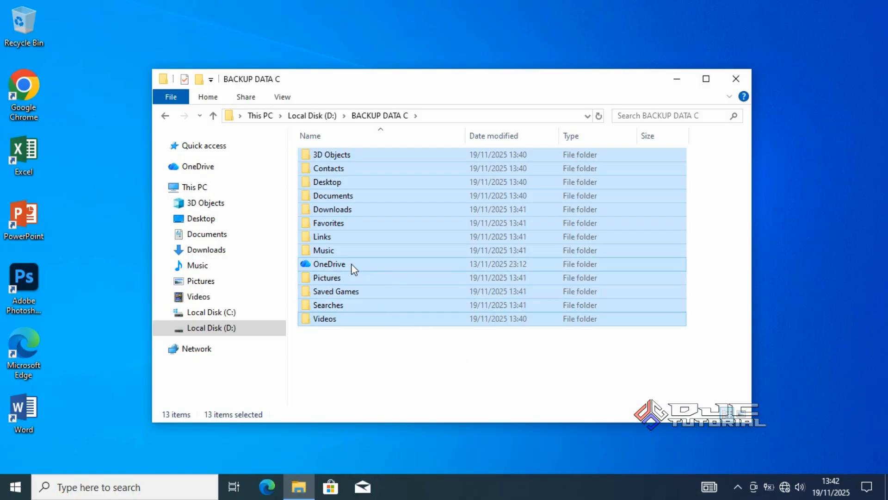
- Examine the Windows edition and system type in the properties of This PC, and close the open windows
{"action": "right_click", "coordinate": [253, 188]}
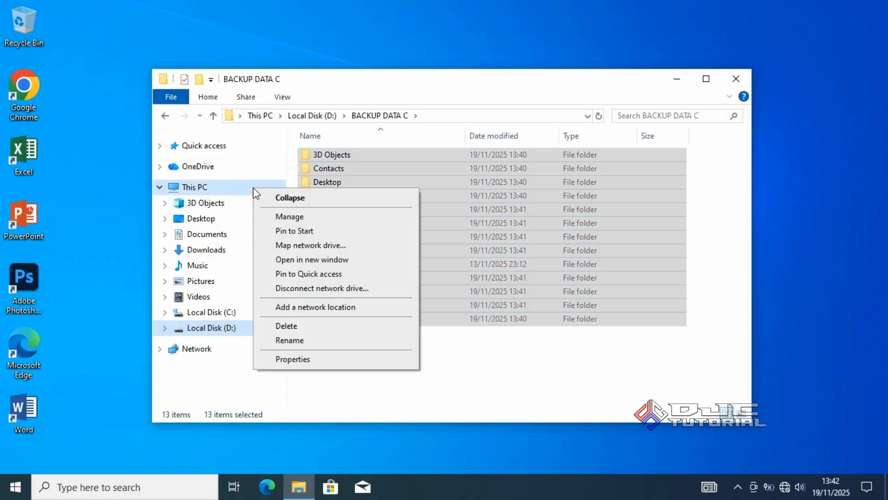
{"action": "left_click", "coordinate": [303, 359]}
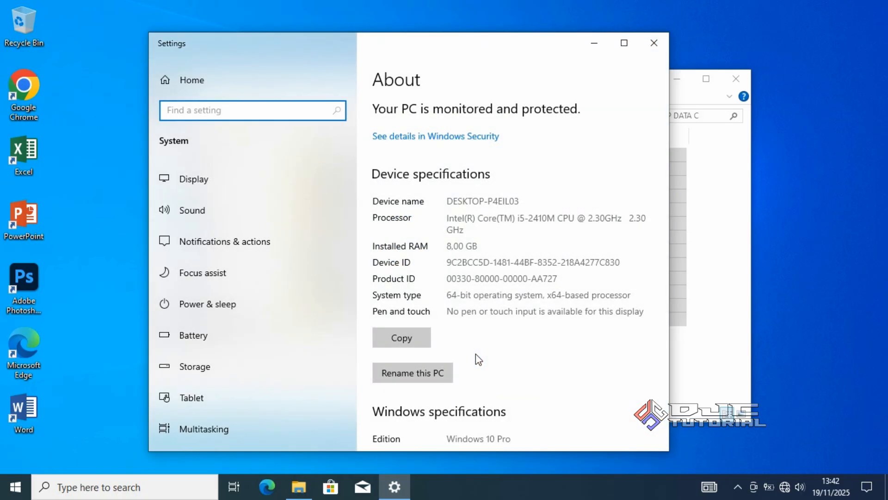
{"action": "left_click_drag", "start_coordinate": [450, 438], "coordinate": [513, 441]}
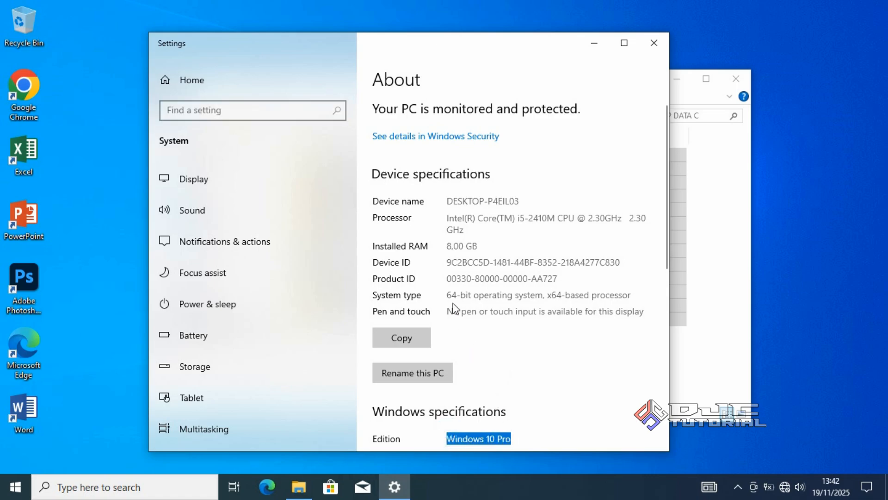
{"action": "left_click_drag", "start_coordinate": [447, 294], "coordinate": [472, 295]}
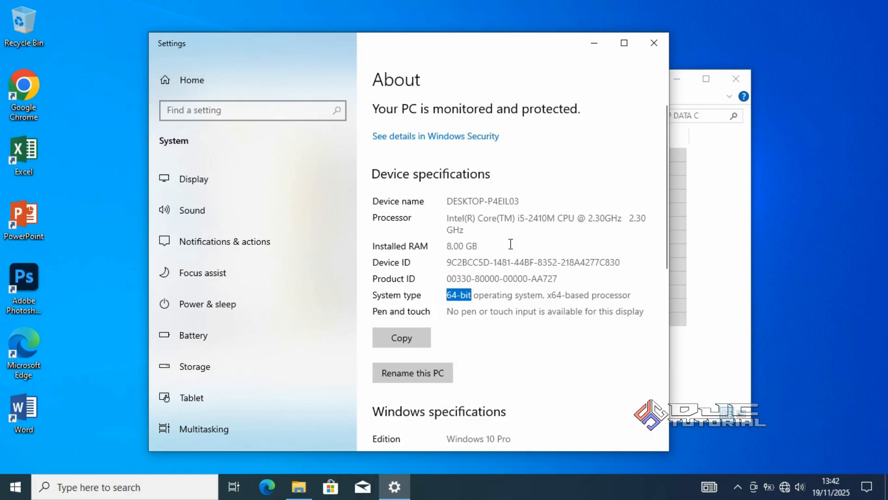
{"action": "left_click", "coordinate": [648, 43]}
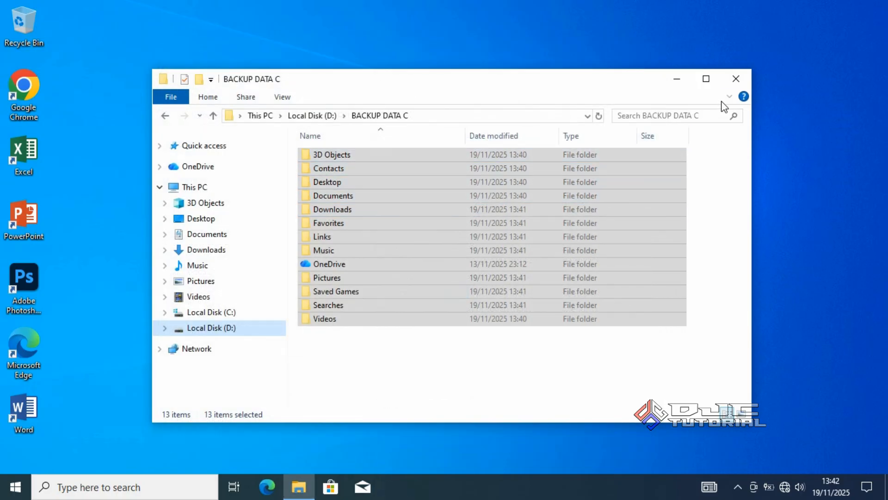
{"action": "left_click", "coordinate": [736, 78]}
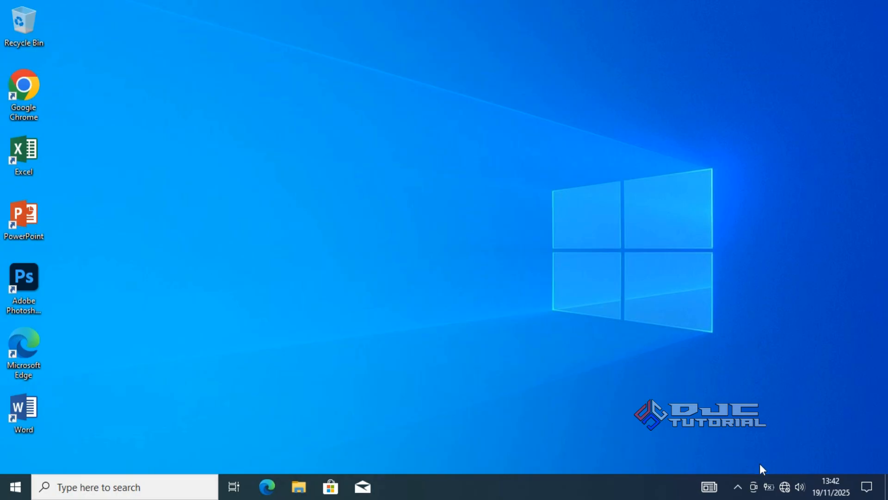
- Connect the computer to the Duta Jaya Computers Wi-Fi network
{"action": "left_click", "coordinate": [785, 486]}
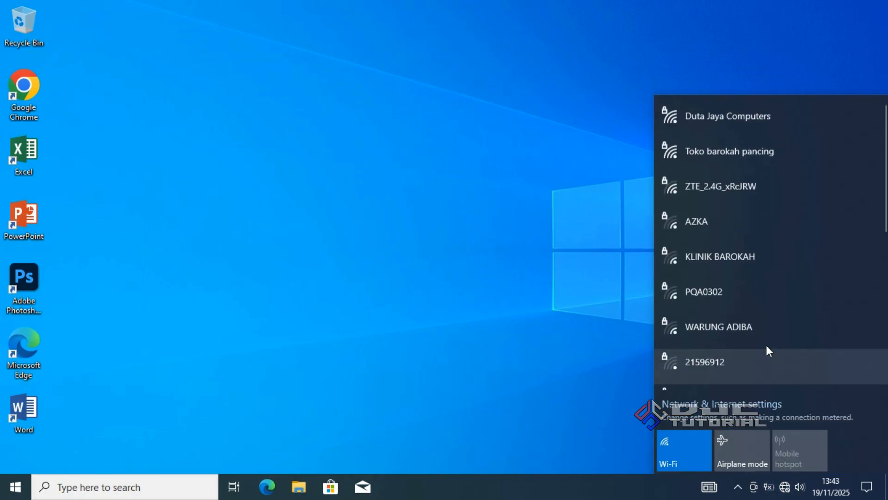
{"action": "left_click", "coordinate": [760, 121]}
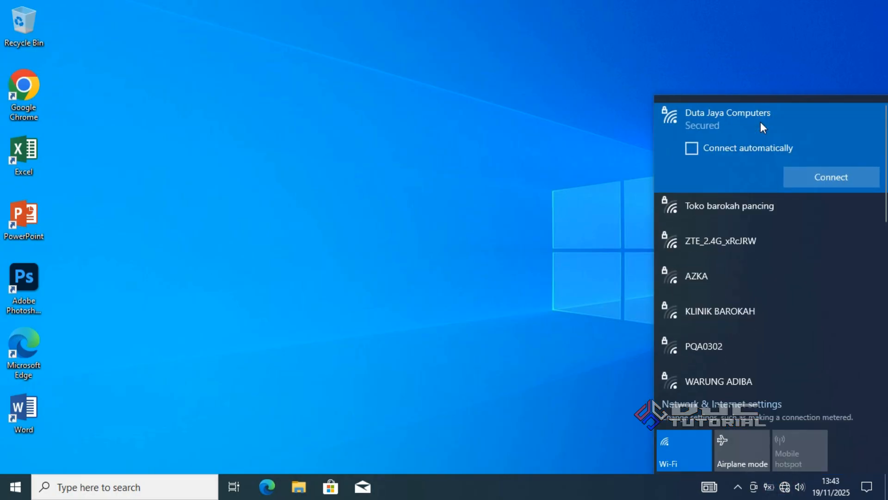
{"action": "left_click", "coordinate": [800, 176]}
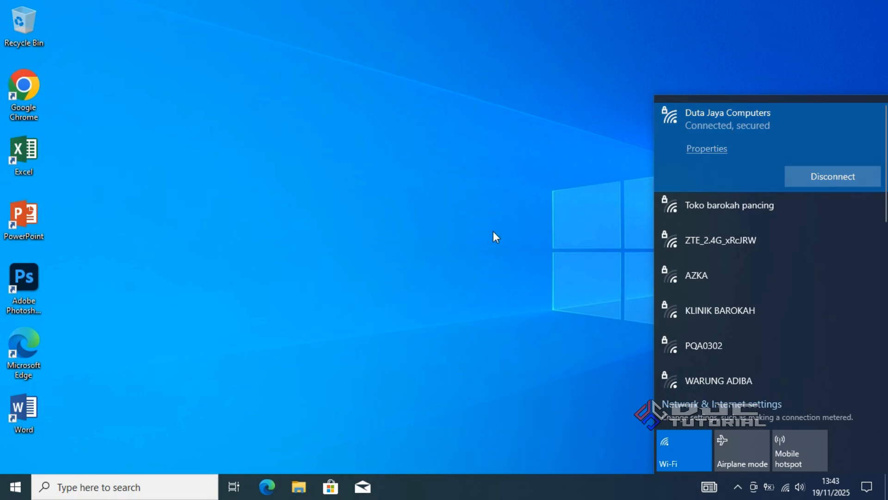
{"action": "left_click", "coordinate": [445, 236]}
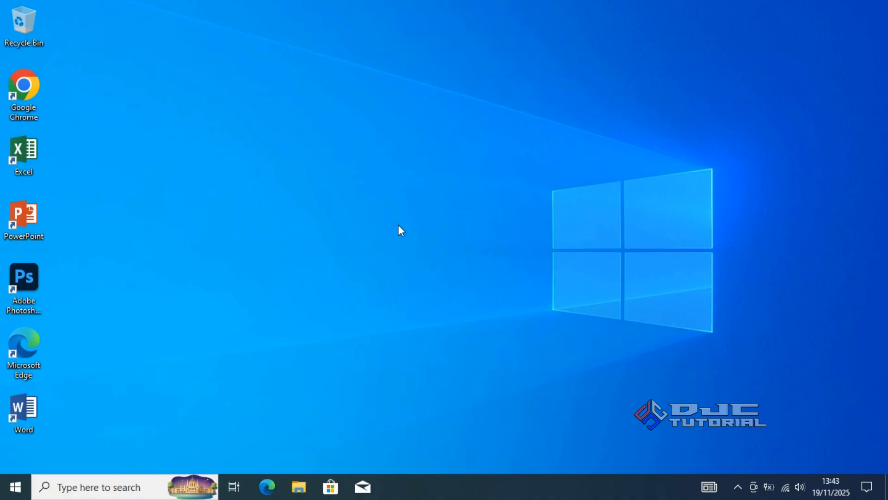
- Open Google Chrome to check its new tab page, and close the browser
{"action": "double_click", "coordinate": [38, 101]}
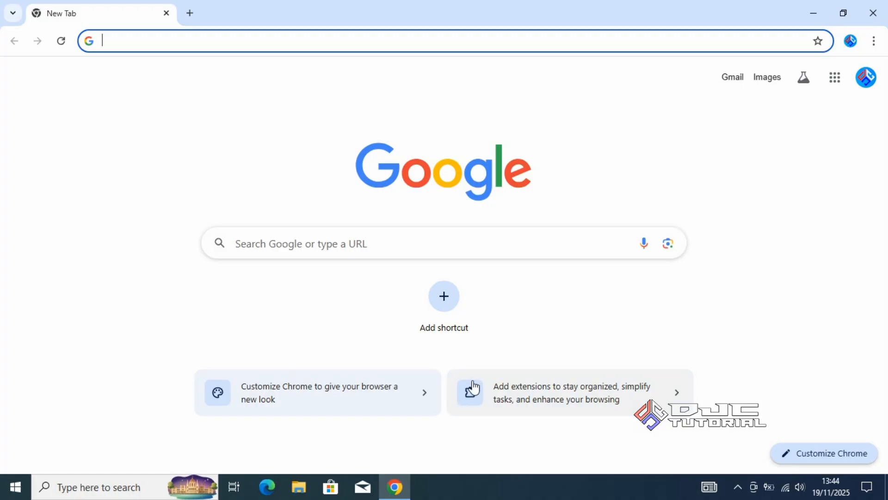
{"action": "left_click", "coordinate": [873, 13]}
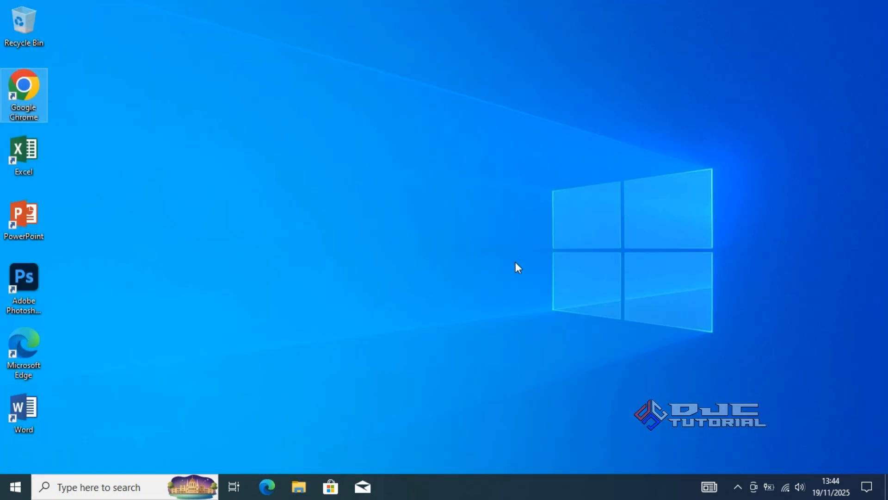
- Disconnect the computer from the Duta Jaya Computers Wi-Fi network
{"action": "left_click", "coordinate": [783, 485]}
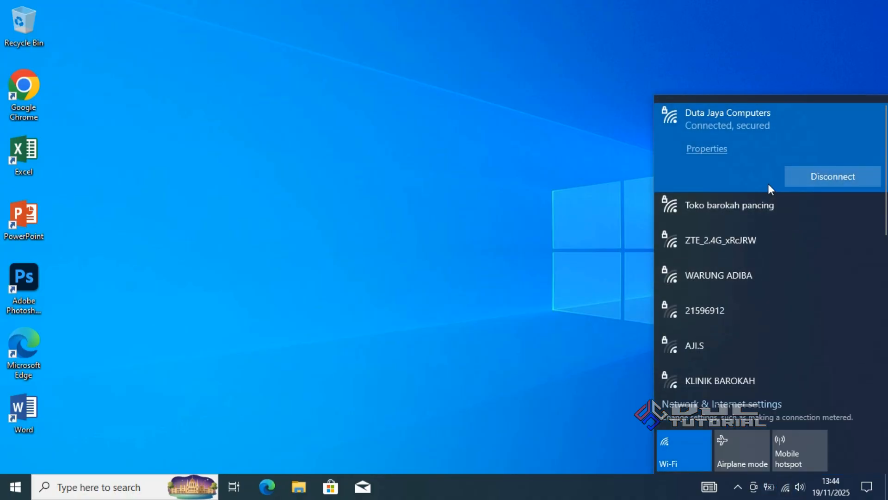
{"action": "left_click", "coordinate": [797, 182]}
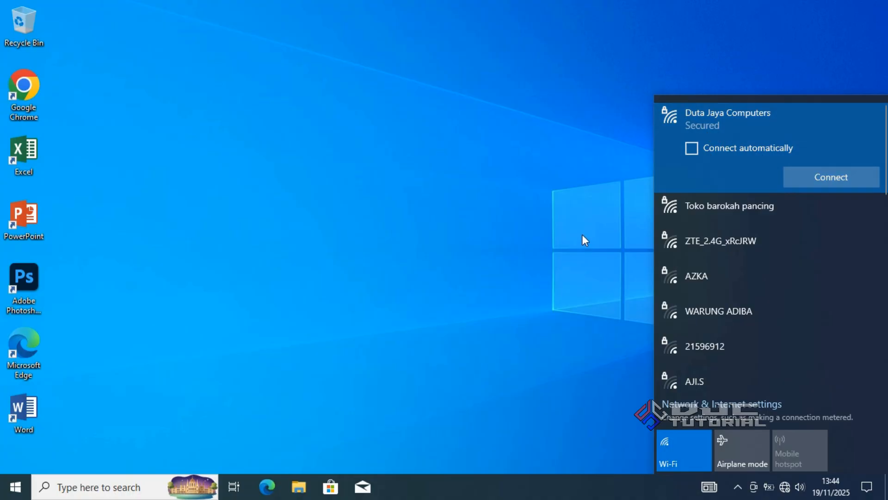
{"action": "left_click", "coordinate": [436, 274]}
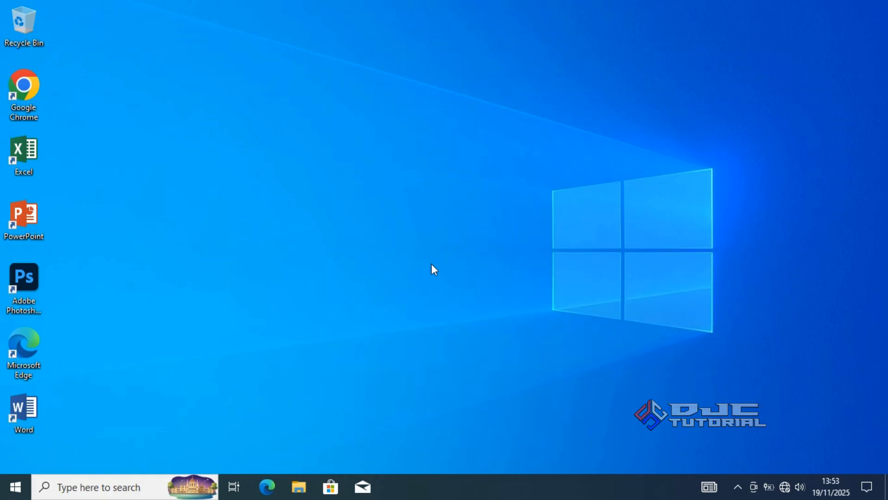
- Open the 7-Zip file extraction settings for the Win8.1_English_x64 disc image in the Downloads folder
{"action": "left_click", "coordinate": [299, 486]}
{"action": "left_click", "coordinate": [267, 250]}
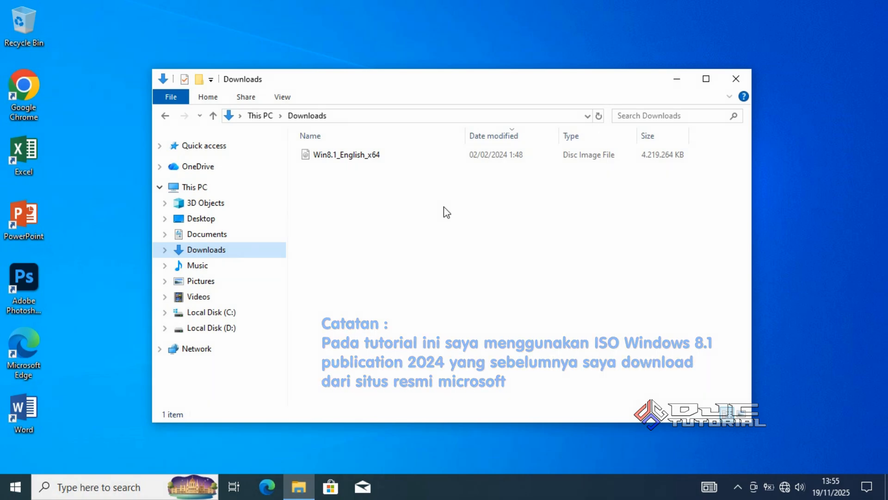
{"action": "left_click", "coordinate": [425, 158]}
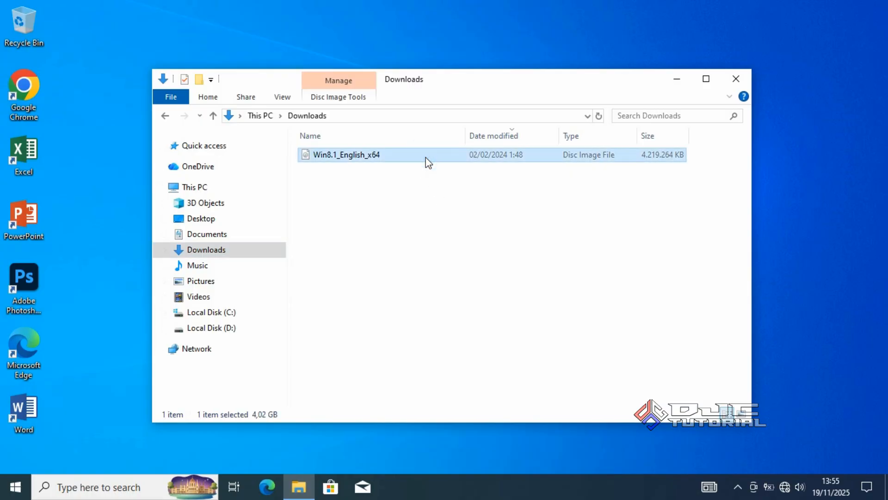
{"action": "right_click", "coordinate": [426, 161]}
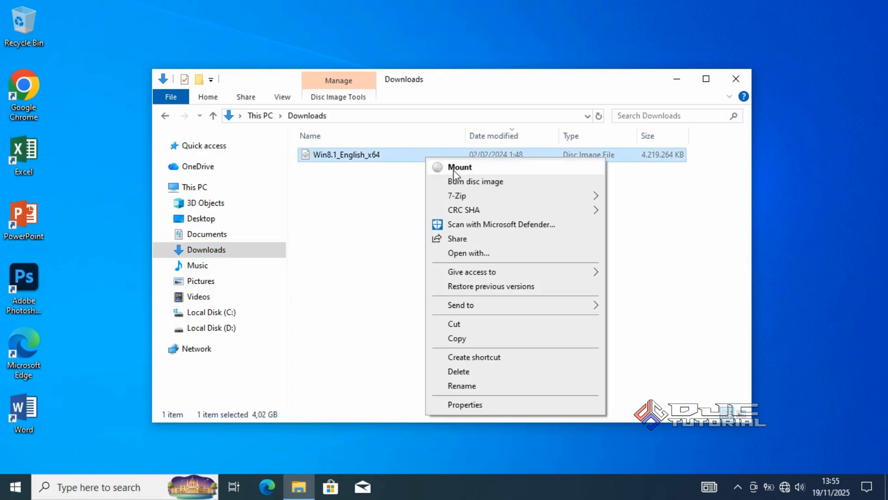
{"action": "mouse_move", "coordinate": [509, 197]}
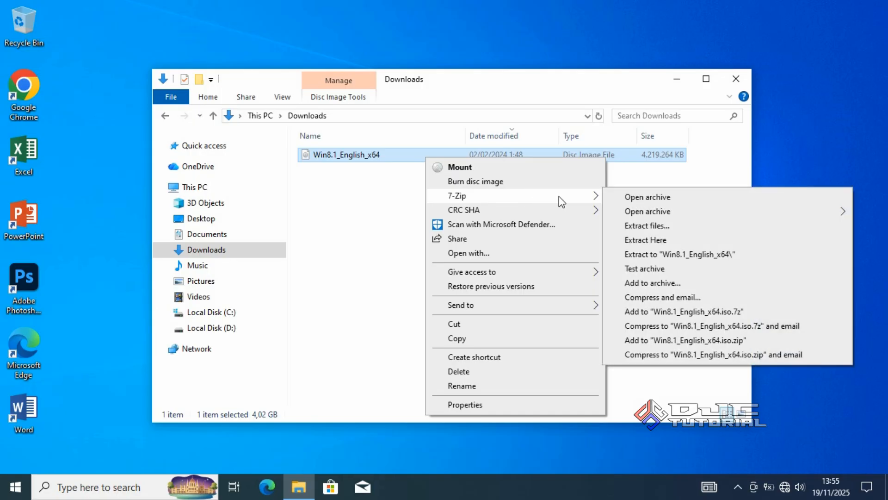
{"action": "left_click", "coordinate": [624, 225]}
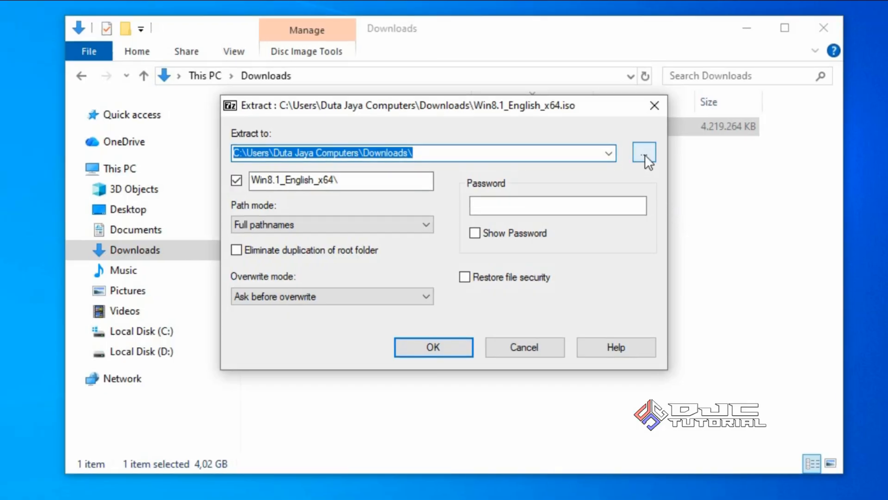
- Extract the disc image to Local Disk (D:) in a folder named Win8
{"action": "left_click", "coordinate": [645, 154]}
{"action": "left_click_drag", "start_coordinate": [558, 220], "coordinate": [553, 271]}
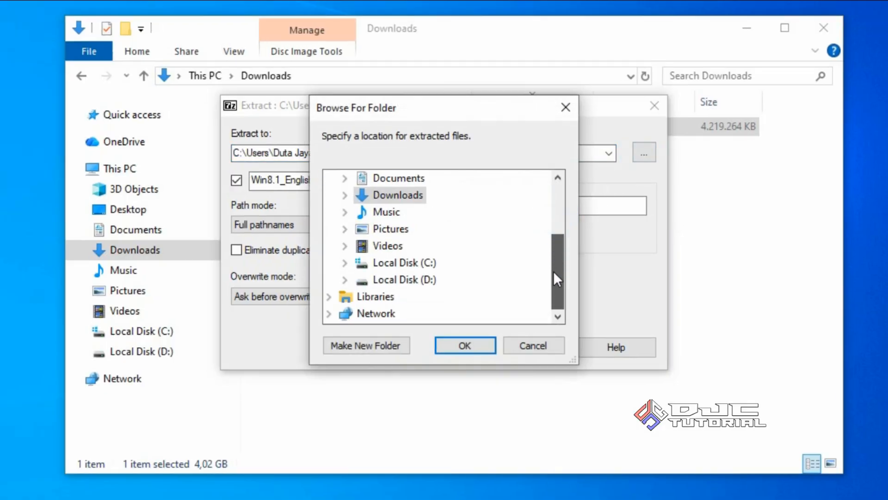
{"action": "left_click", "coordinate": [427, 279]}
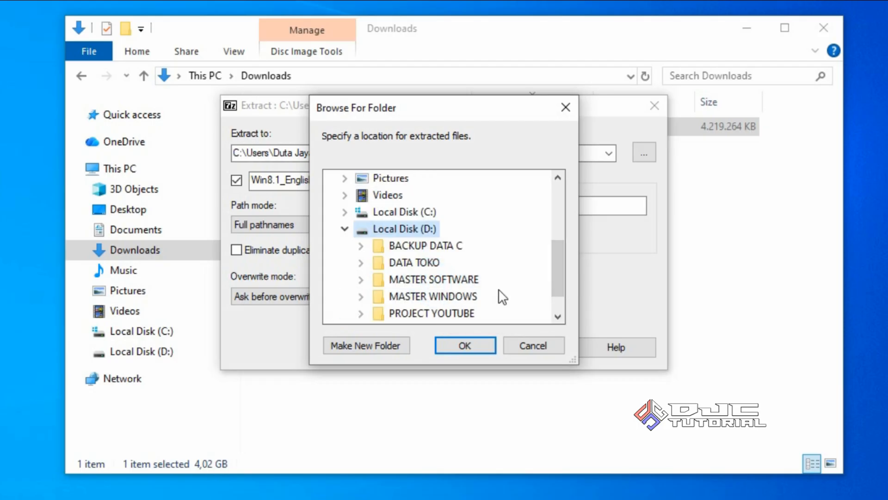
{"action": "left_click", "coordinate": [481, 344]}
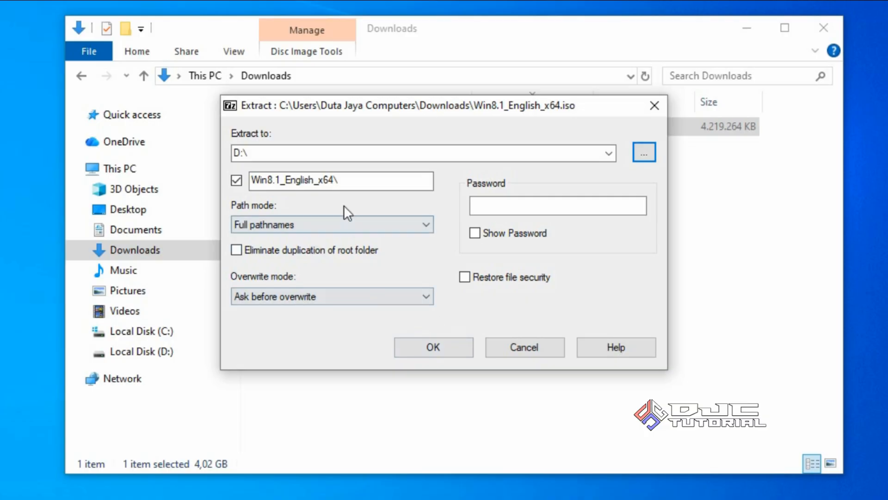
{"action": "left_click_drag", "start_coordinate": [343, 181], "coordinate": [252, 180]}
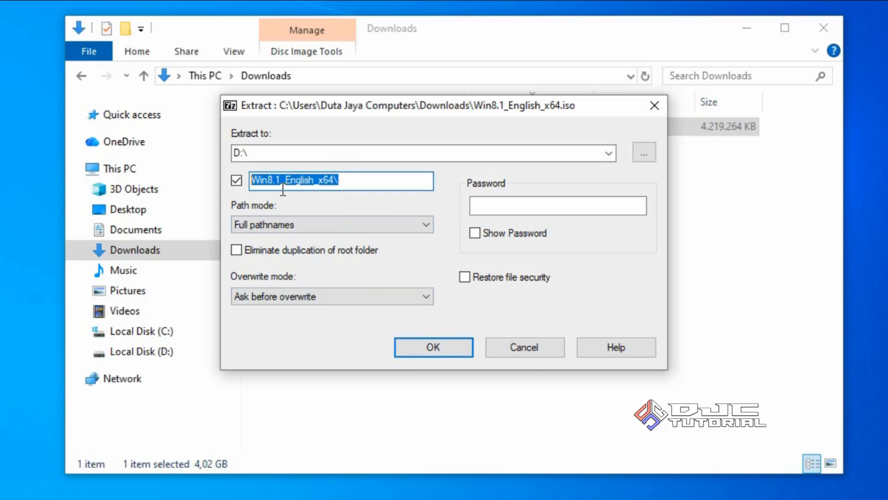
{"action": "type", "text": "Win8"}
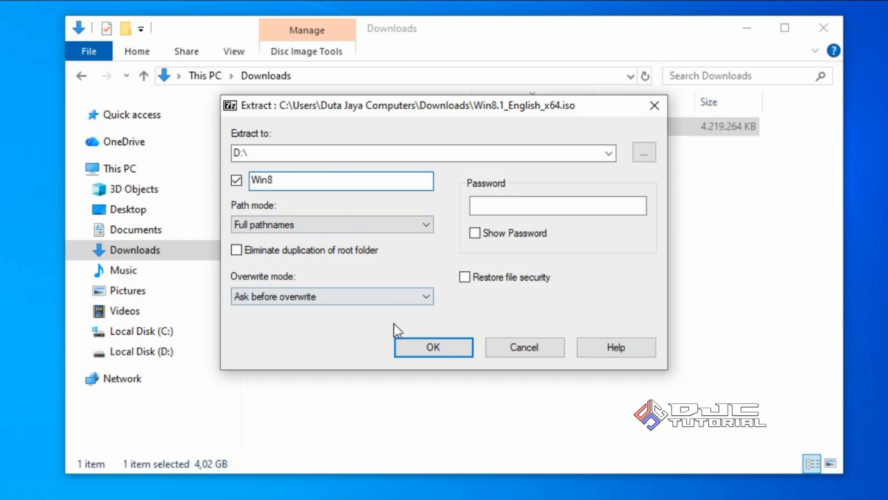
{"action": "left_click", "coordinate": [401, 340]}
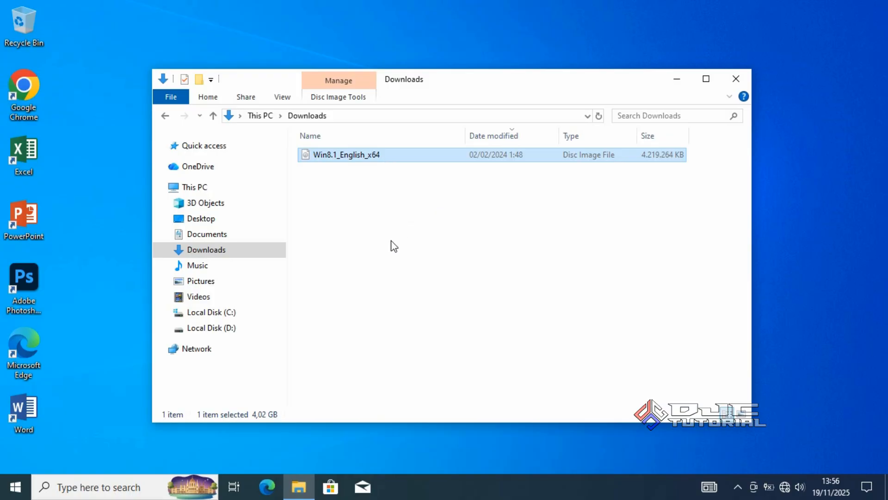
- Open the Win8 folder on drive D: to check the extracted Windows setup files
{"action": "left_click", "coordinate": [237, 331]}
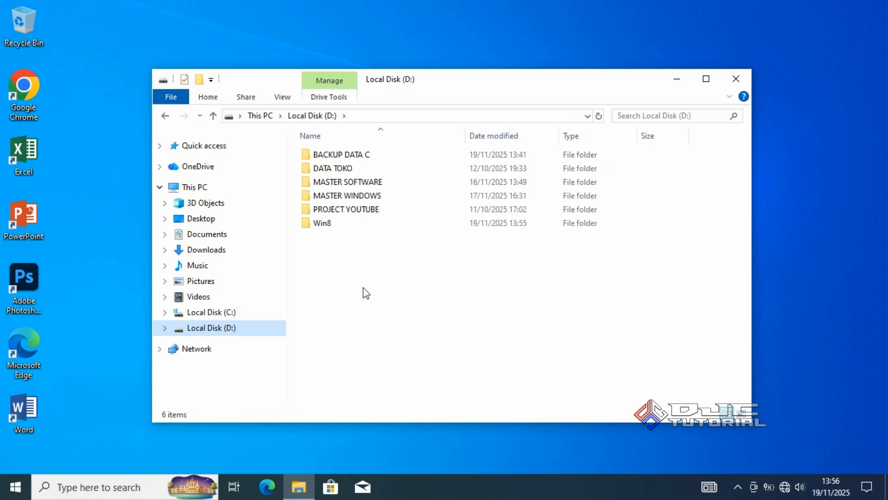
{"action": "left_click", "coordinate": [361, 226]}
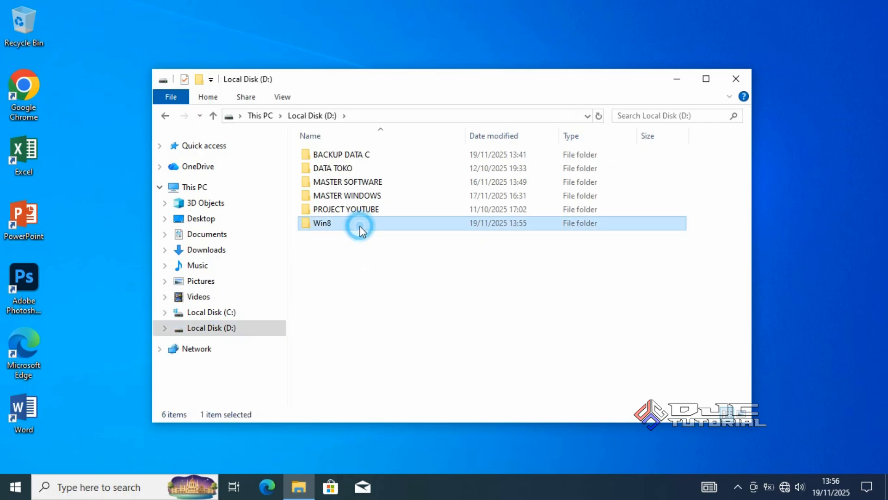
{"action": "double_click", "coordinate": [362, 227]}
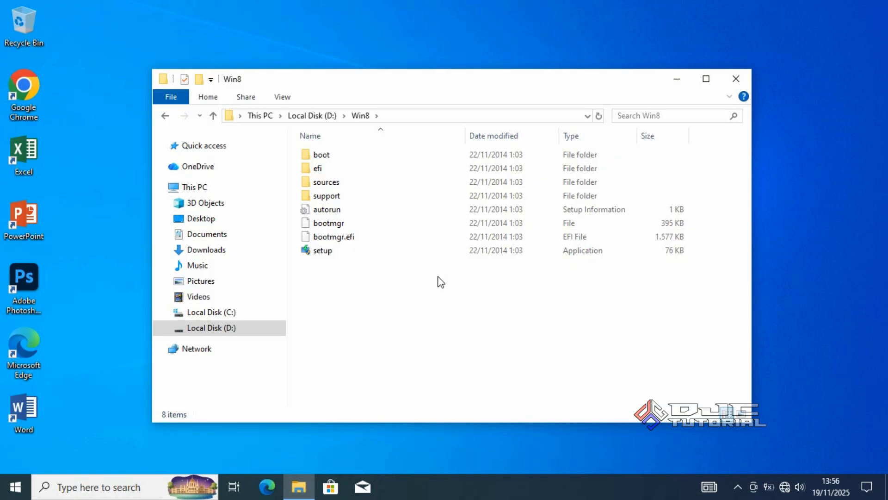
- Rename drive D: as DATA with administrator permission, and close the File Explorer window
{"action": "left_click", "coordinate": [262, 331]}
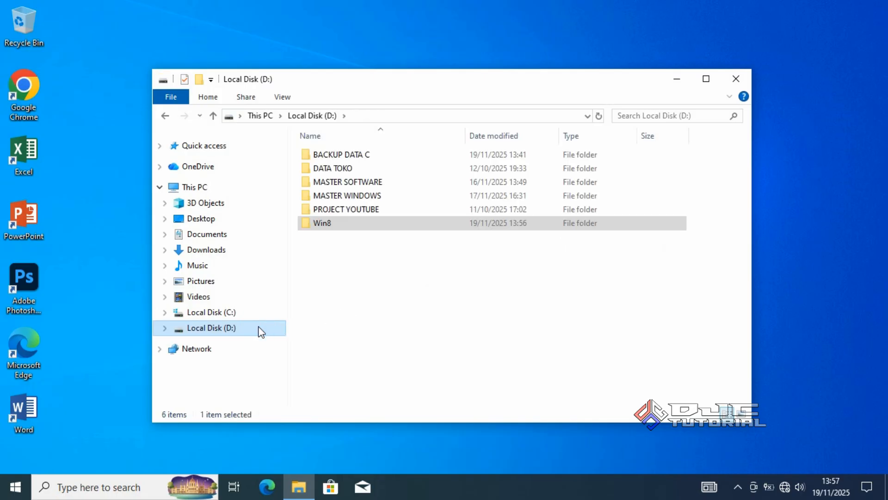
{"action": "right_click", "coordinate": [261, 331]}
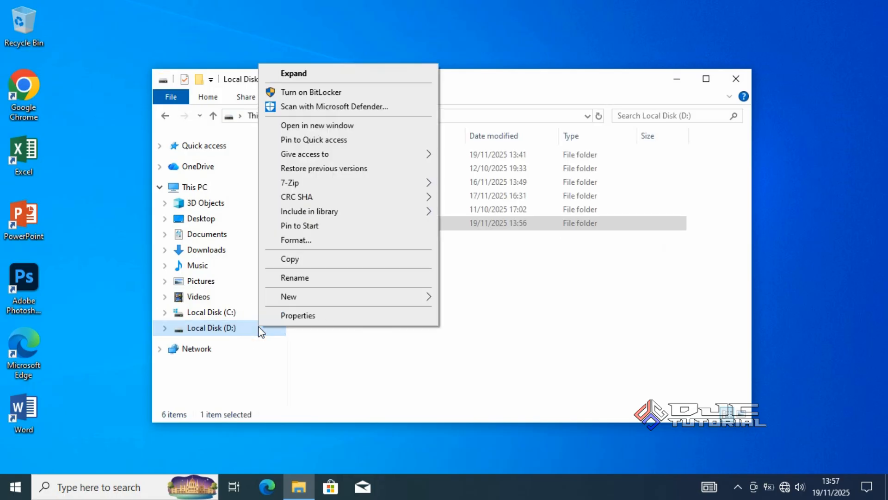
{"action": "left_click", "coordinate": [315, 278]}
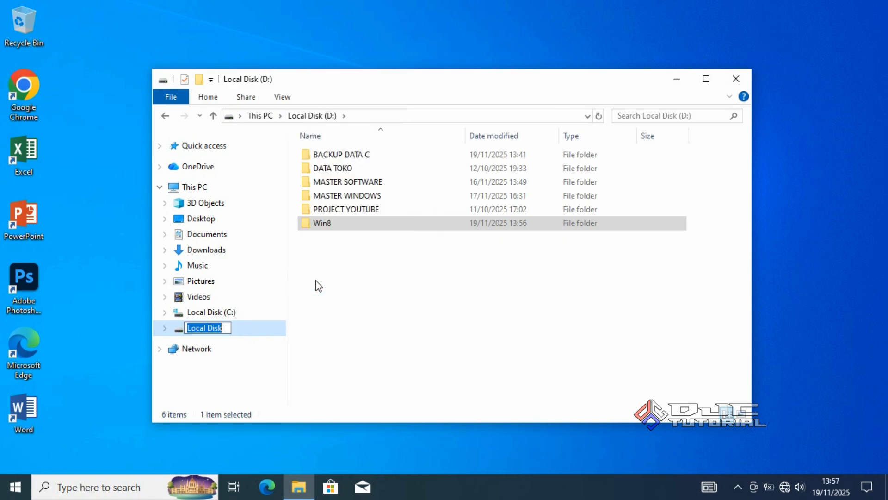
{"action": "type", "text": "DATA"}
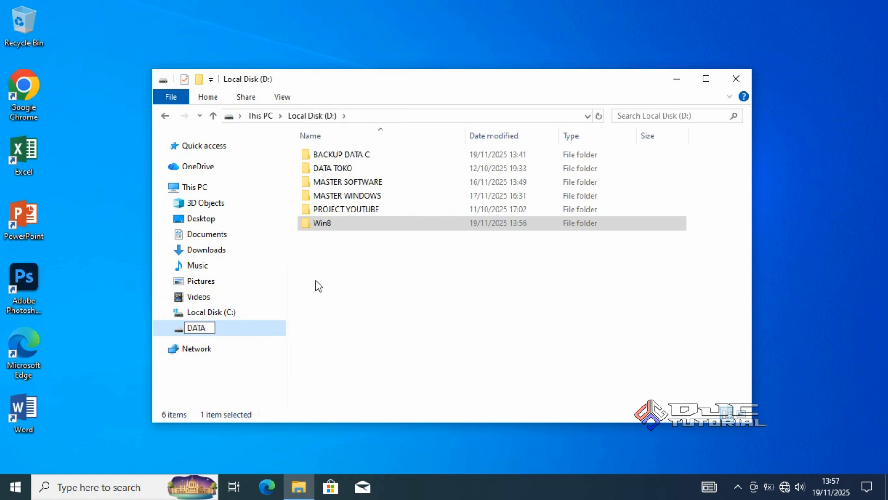
{"action": "left_click", "coordinate": [385, 281]}
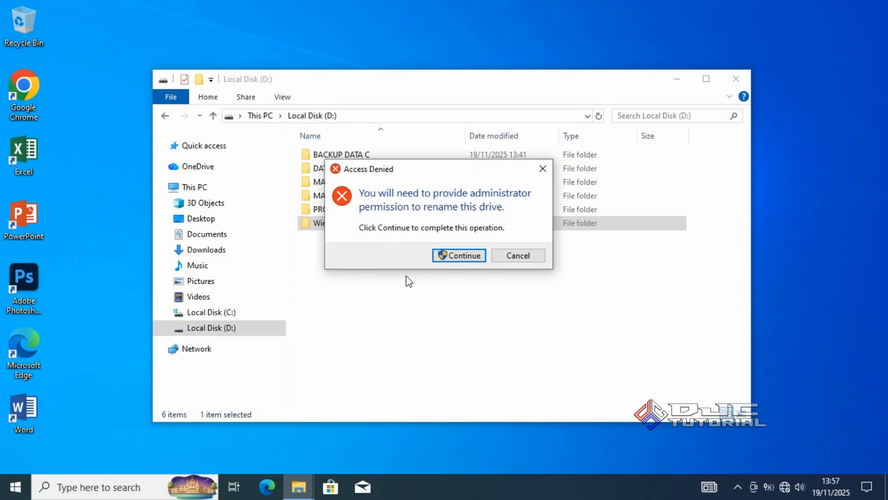
{"action": "left_click", "coordinate": [441, 258]}
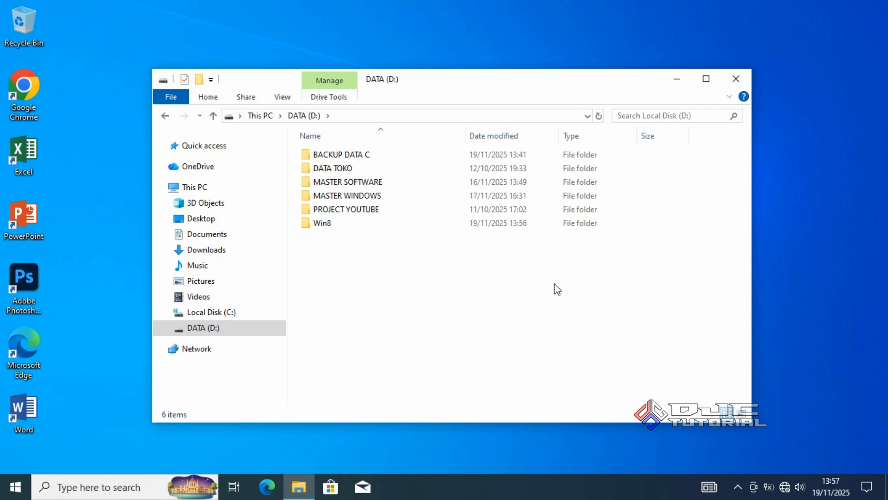
{"action": "left_click", "coordinate": [735, 79]}
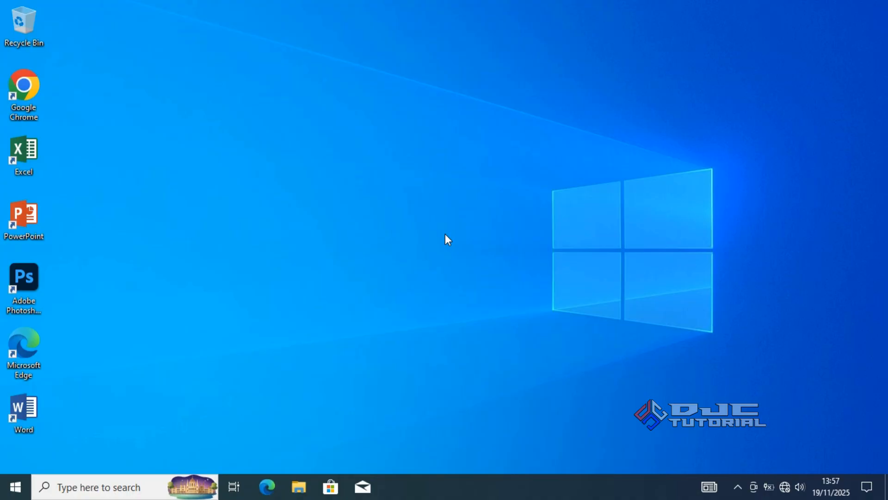
- Restart the computer into Advanced startup from the Recovery page of the Update & Security settings
{"action": "left_click", "coordinate": [24, 484]}
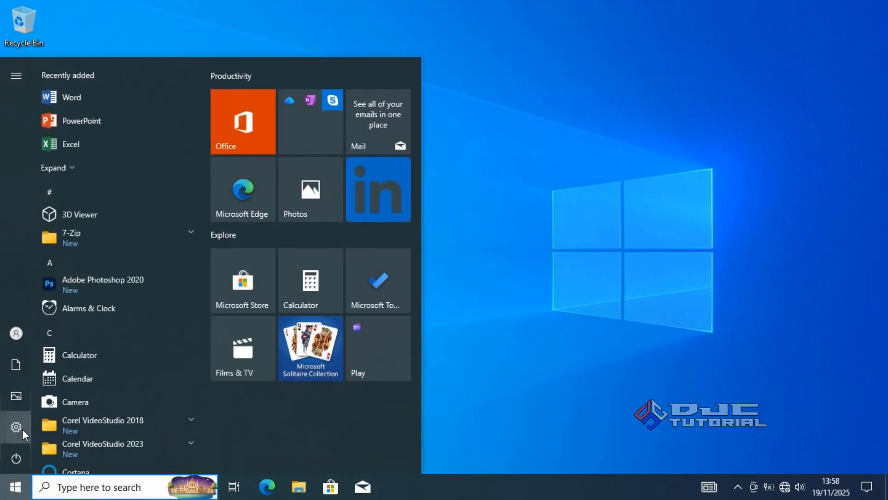
{"action": "mouse_move", "coordinate": [22, 429]}
{"action": "left_click", "coordinate": [44, 429]}
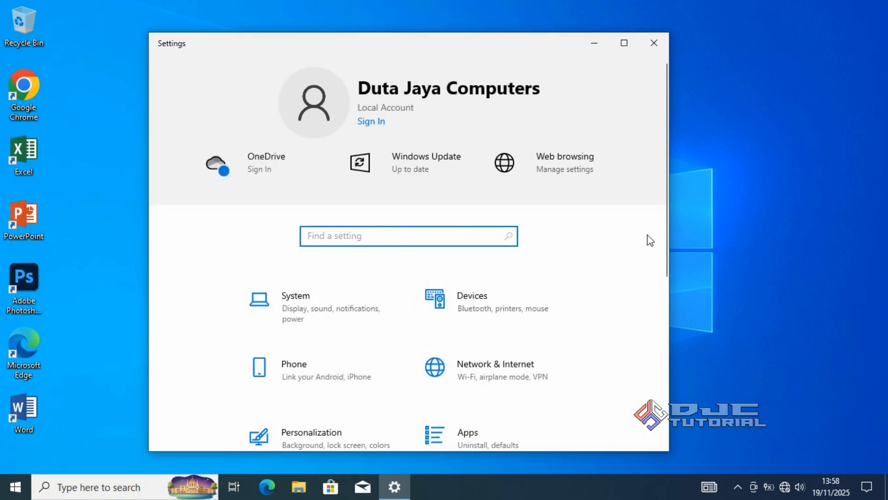
{"action": "left_click_drag", "start_coordinate": [667, 225], "coordinate": [670, 395]}
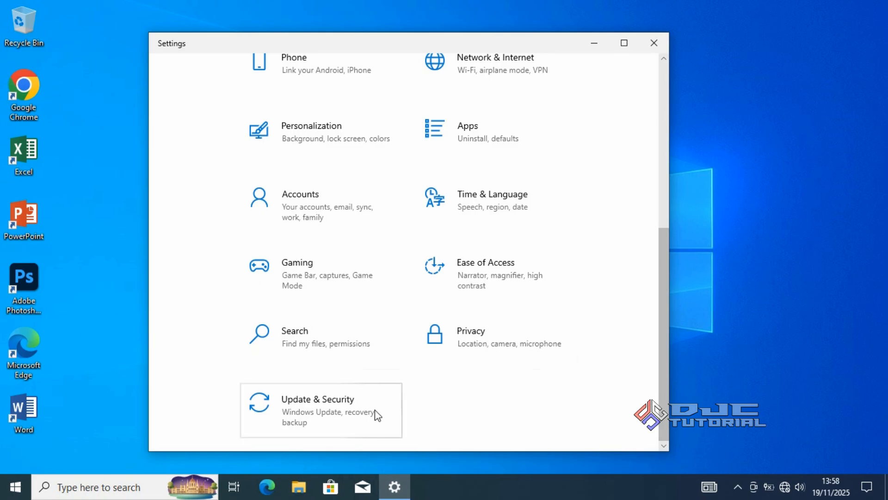
{"action": "left_click", "coordinate": [363, 415]}
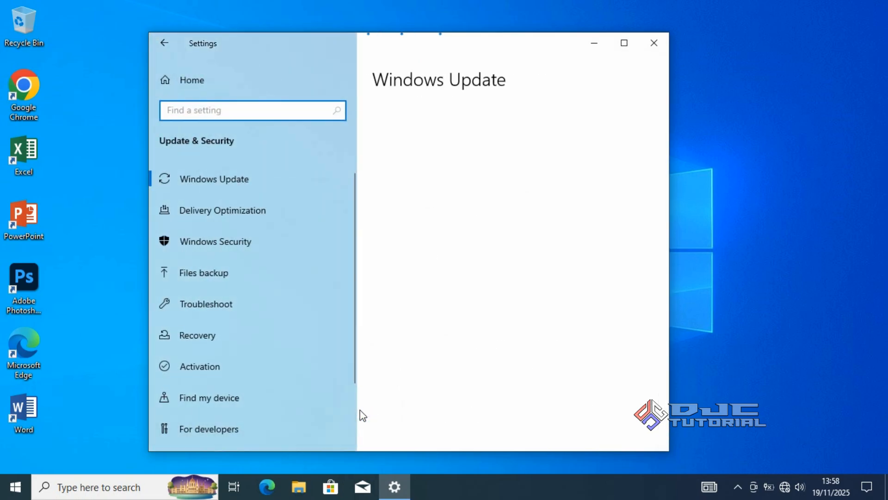
{"action": "left_click", "coordinate": [264, 341]}
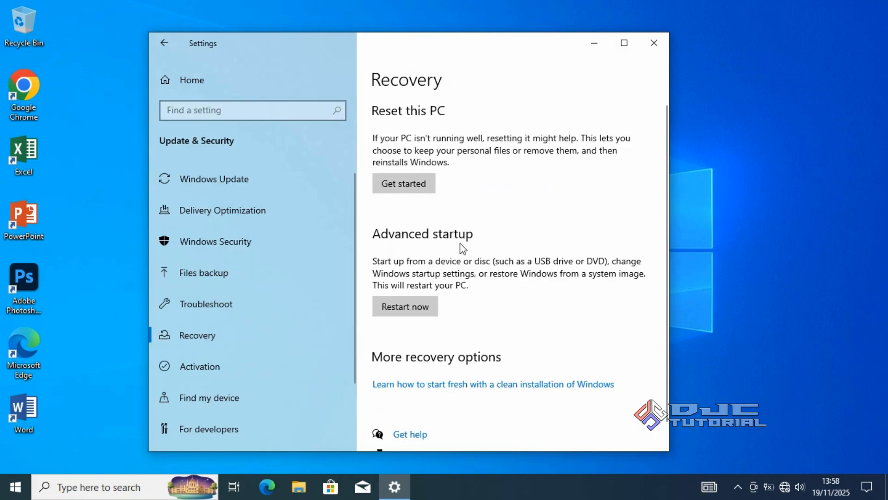
{"action": "left_click", "coordinate": [412, 307]}
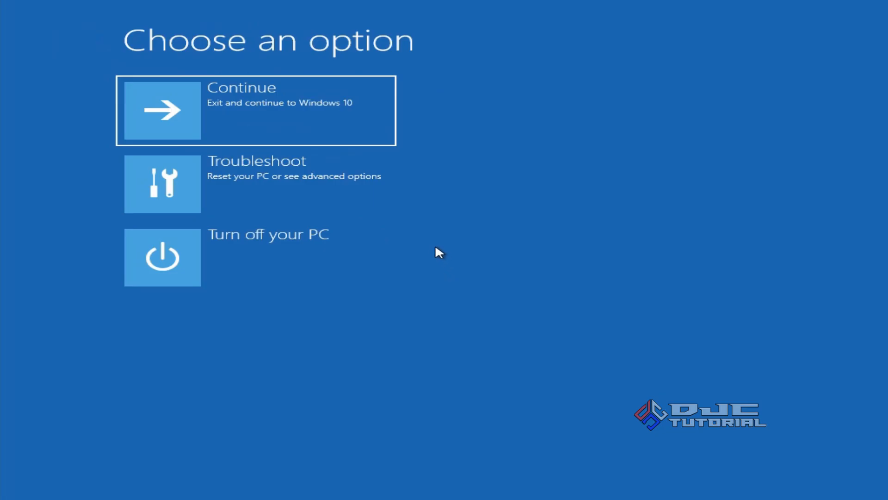
- Start System Image Recovery from the advanced troubleshooting options, continuing with the listed account and the password field left blank
{"action": "left_click", "coordinate": [368, 195]}
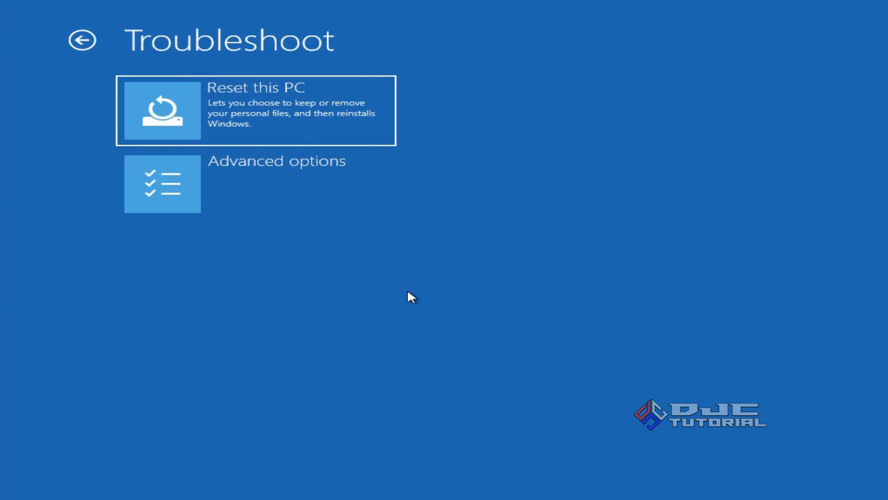
{"action": "left_click", "coordinate": [350, 201]}
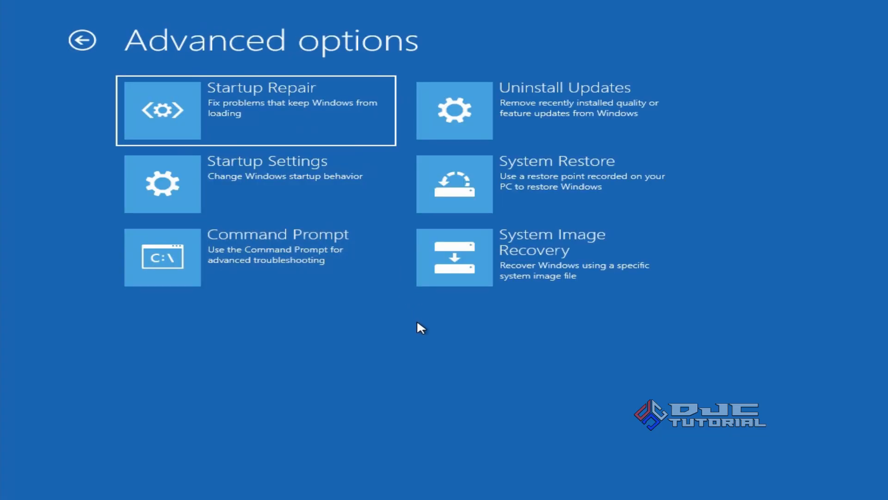
{"action": "left_click", "coordinate": [488, 281]}
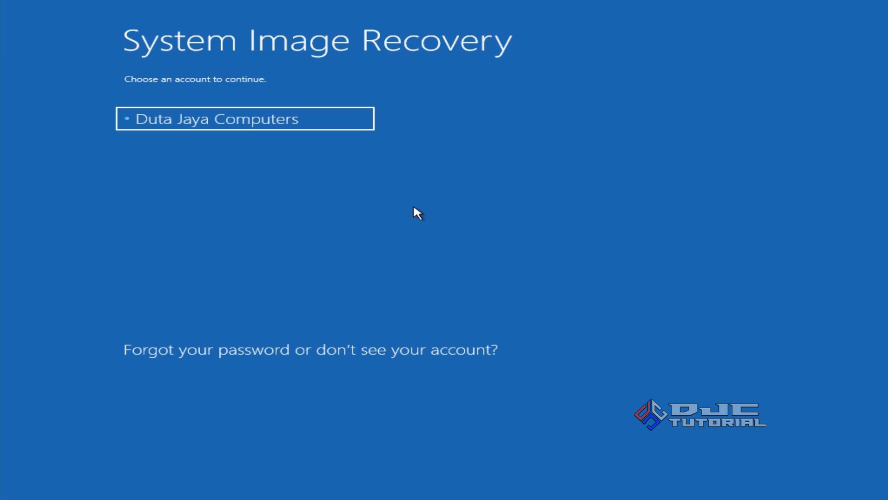
{"action": "left_click", "coordinate": [349, 120]}
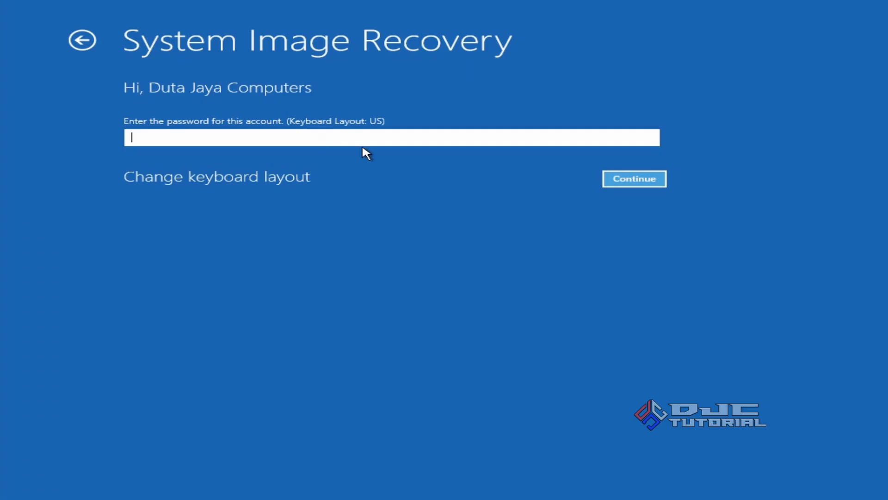
{"action": "left_click", "coordinate": [609, 179]}
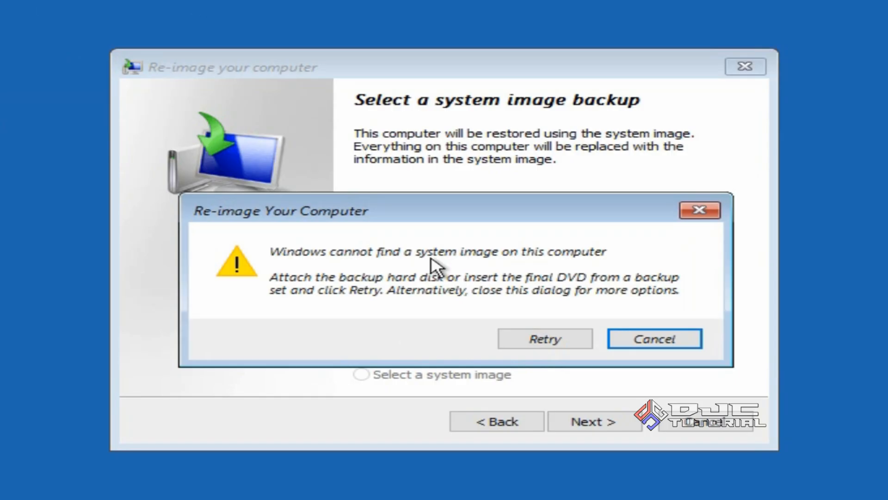
- Dismiss the missing-image warning, proceed with selecting a system image, and open the driver file browser through the advanced Install a driver option
{"action": "left_click", "coordinate": [614, 340]}
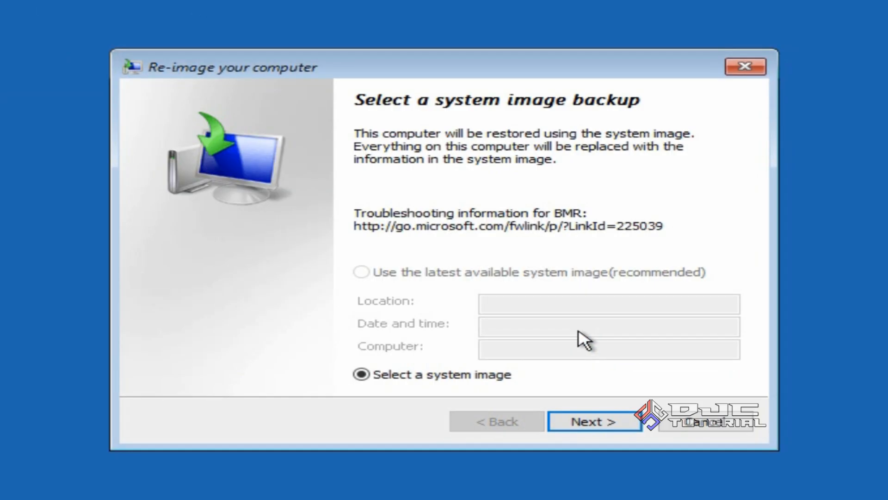
{"action": "left_click", "coordinate": [604, 419]}
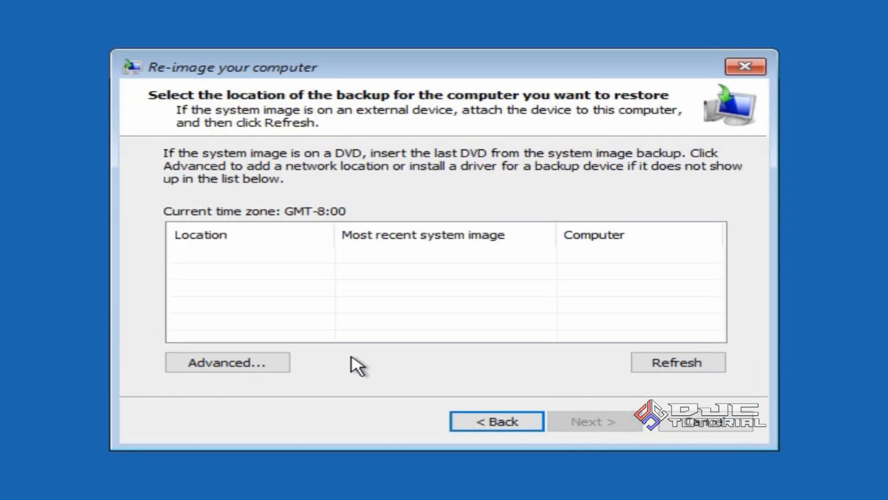
{"action": "left_click", "coordinate": [282, 368]}
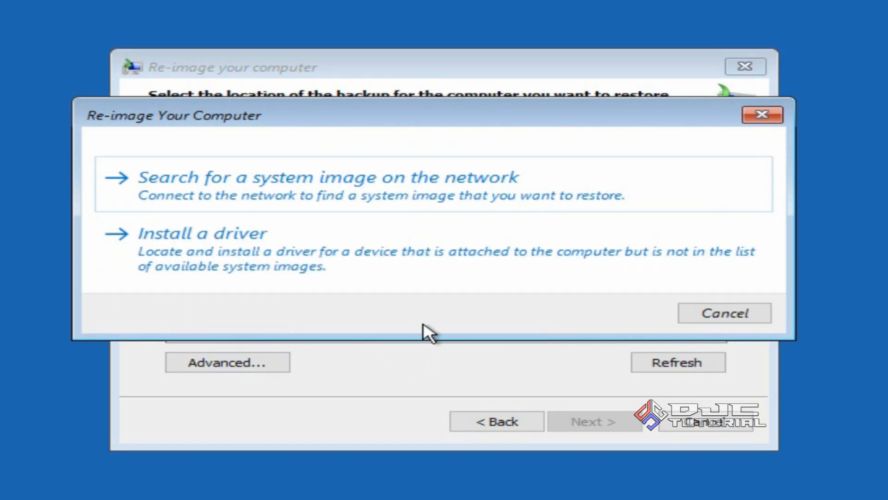
{"action": "left_click", "coordinate": [436, 257]}
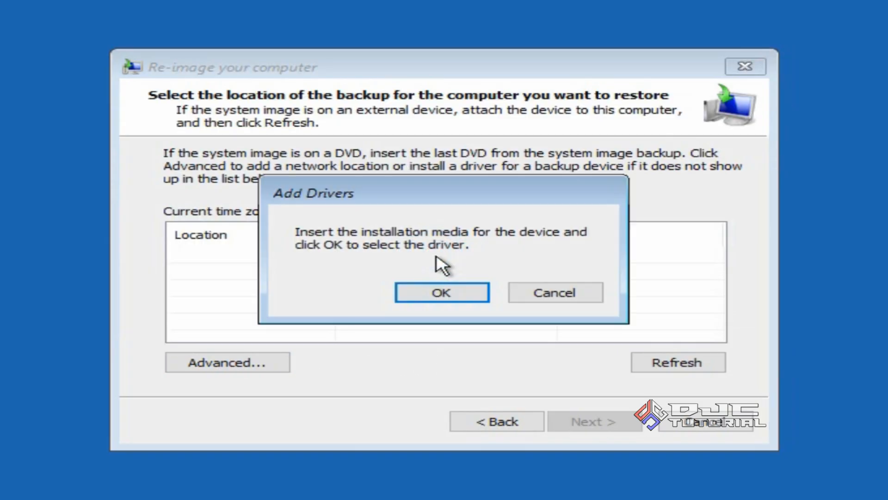
{"action": "left_click", "coordinate": [440, 294]}
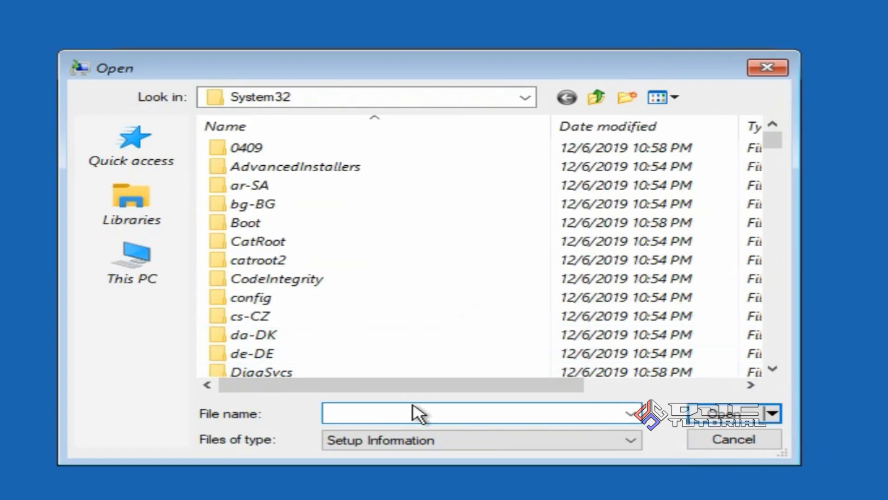
- Browse to the Win8 folder on the DATA (F:) drive and run its setup file as administrator
{"action": "left_click", "coordinate": [157, 277]}
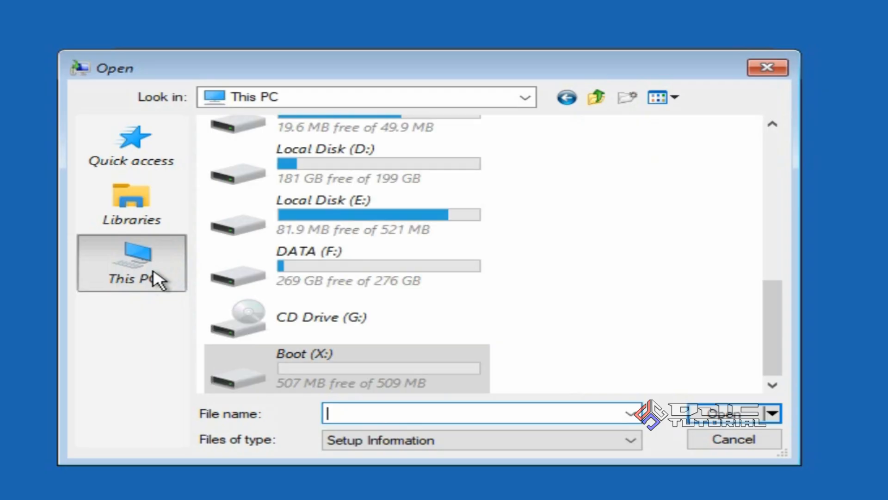
{"action": "double_click", "coordinate": [315, 254]}
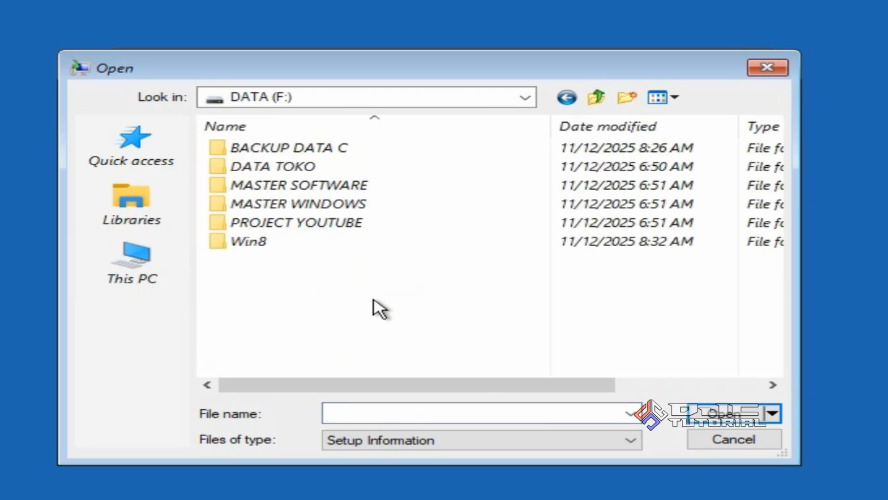
{"action": "left_click", "coordinate": [296, 243]}
{"action": "left_click", "coordinate": [297, 245]}
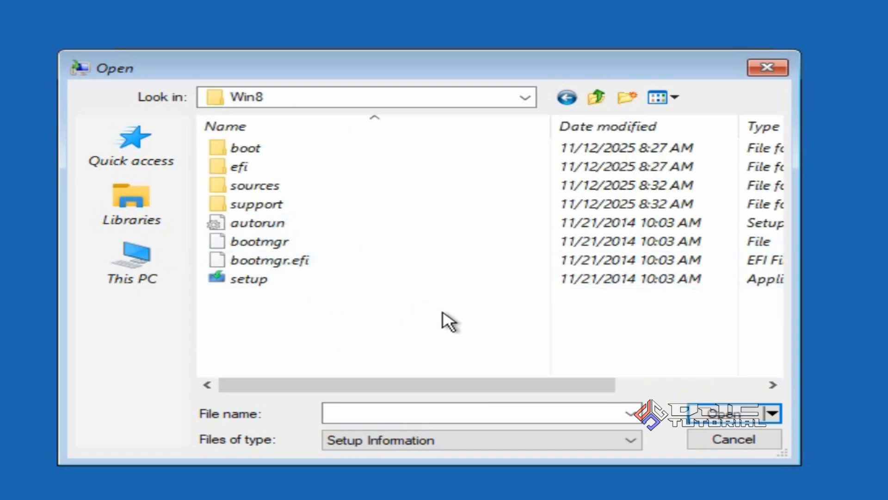
{"action": "left_click", "coordinate": [371, 283]}
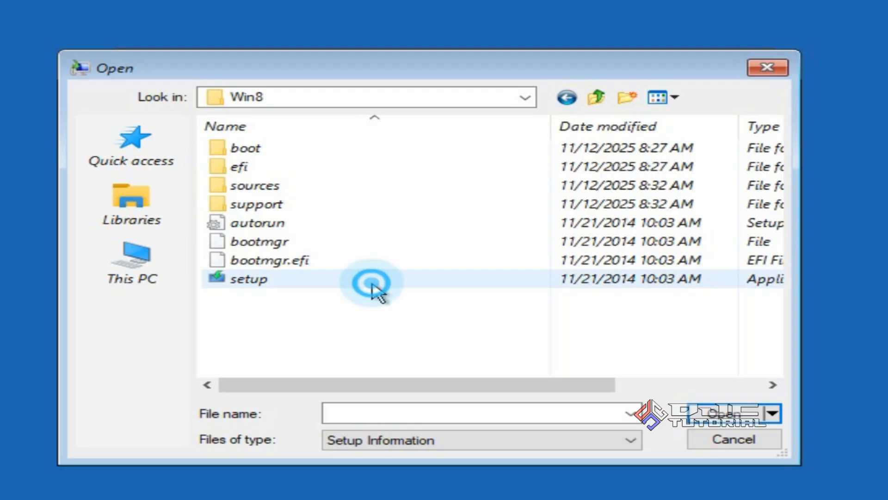
{"action": "right_click", "coordinate": [372, 285]}
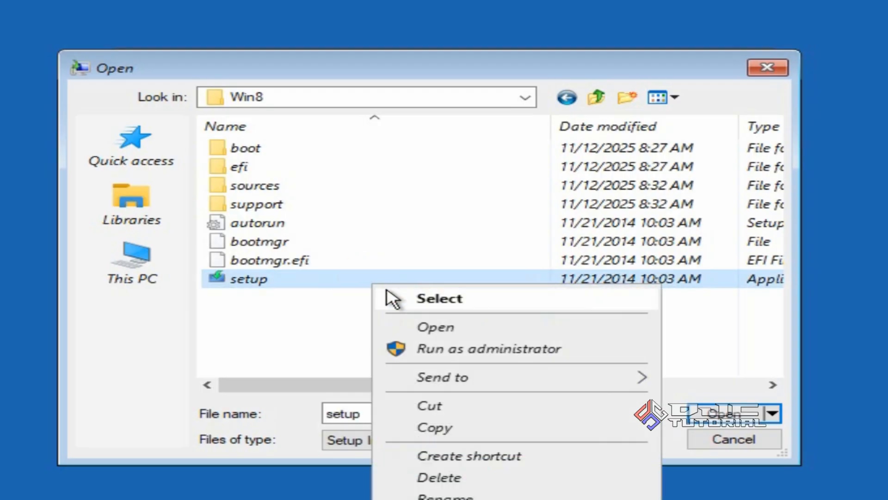
{"action": "left_click", "coordinate": [472, 348]}
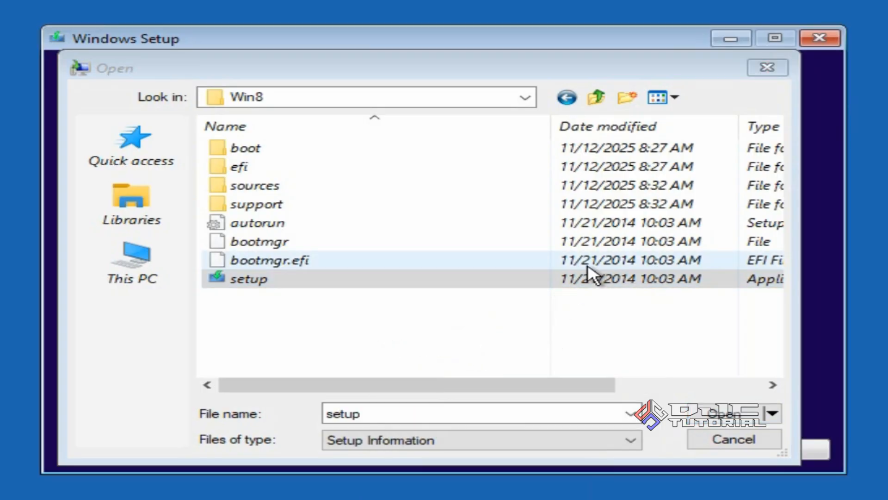
- Close the file browser, cancel the Add Drivers prompt, and bring the Windows Setup window to the front
{"action": "left_click", "coordinate": [766, 69]}
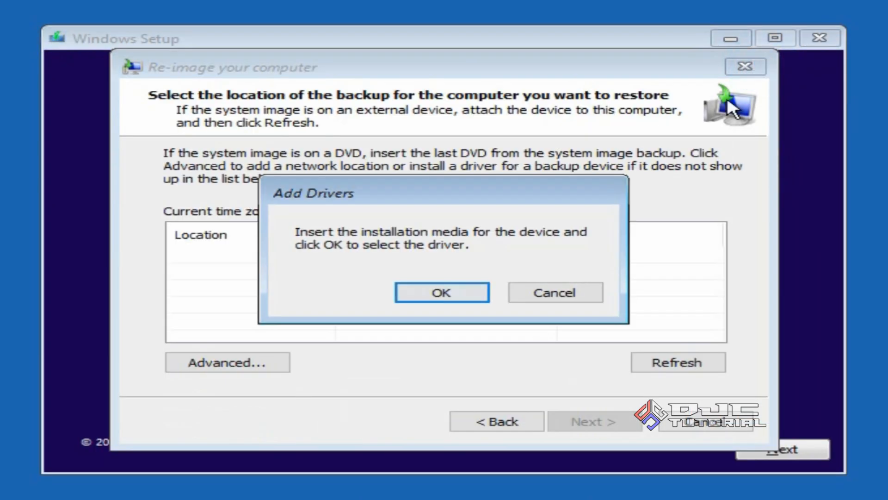
{"action": "left_click", "coordinate": [573, 292]}
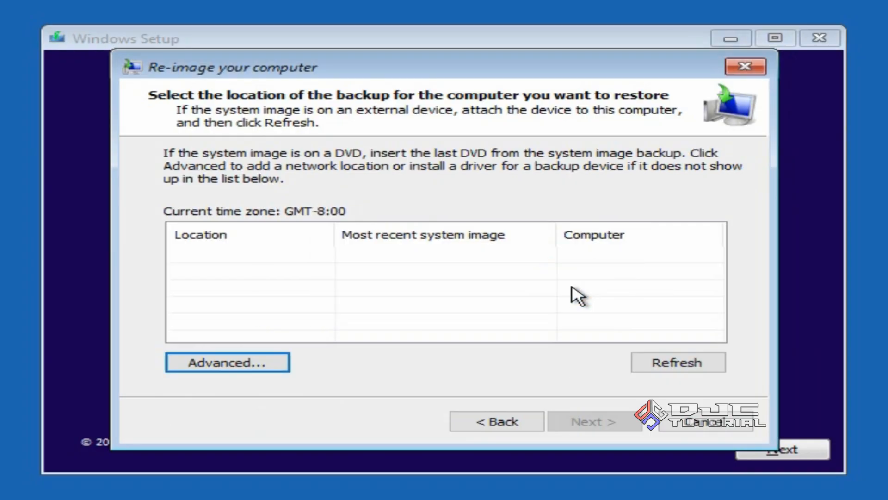
{"action": "left_click", "coordinate": [456, 38]}
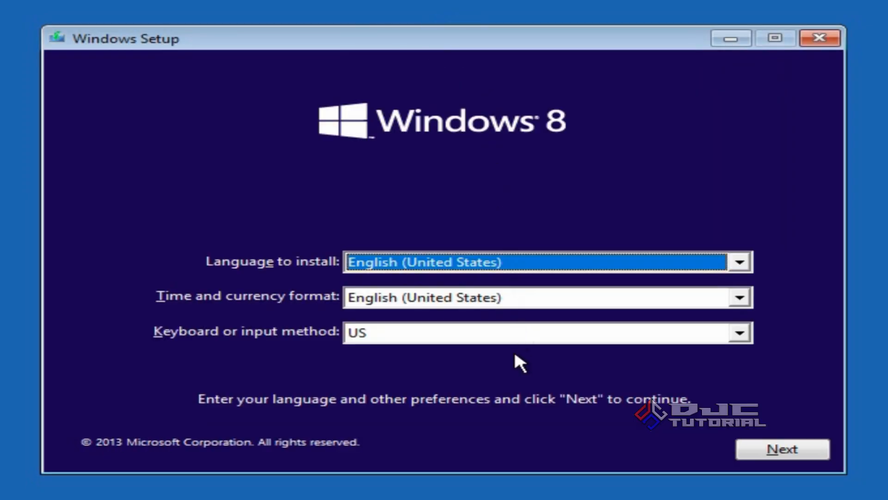
- Set the time and currency format to Indonesian (Indonesia) and start the Windows 8 installation
{"action": "left_click", "coordinate": [613, 301]}
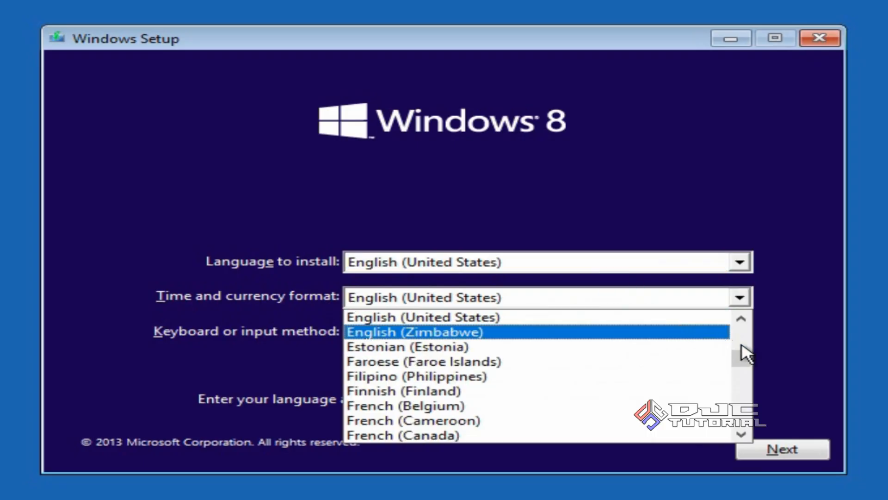
{"action": "left_click_drag", "start_coordinate": [747, 354], "coordinate": [748, 364]}
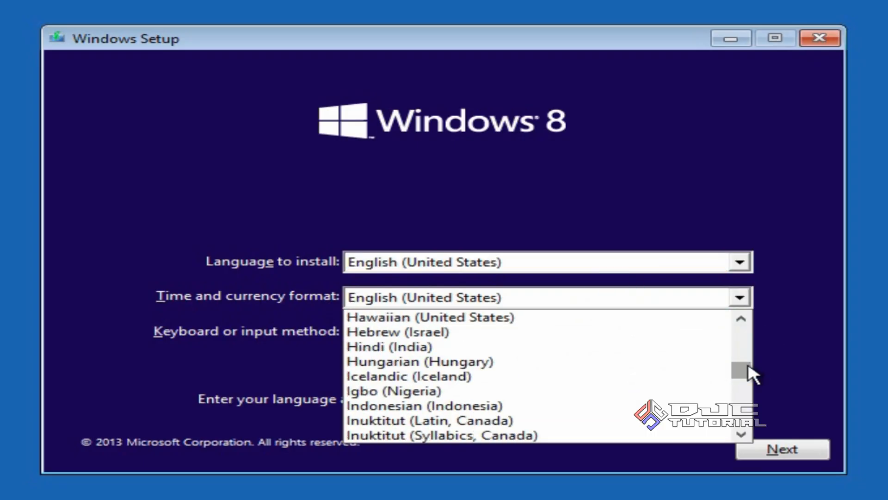
{"action": "left_click", "coordinate": [574, 406]}
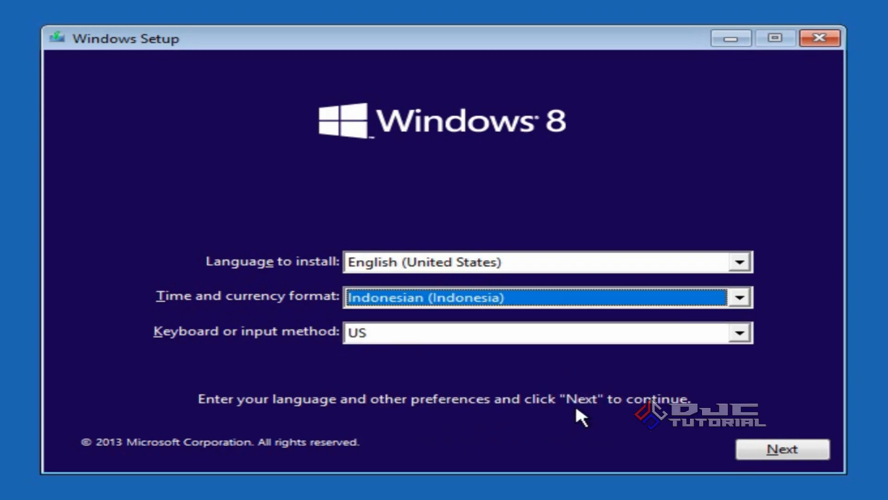
{"action": "left_click", "coordinate": [745, 449]}
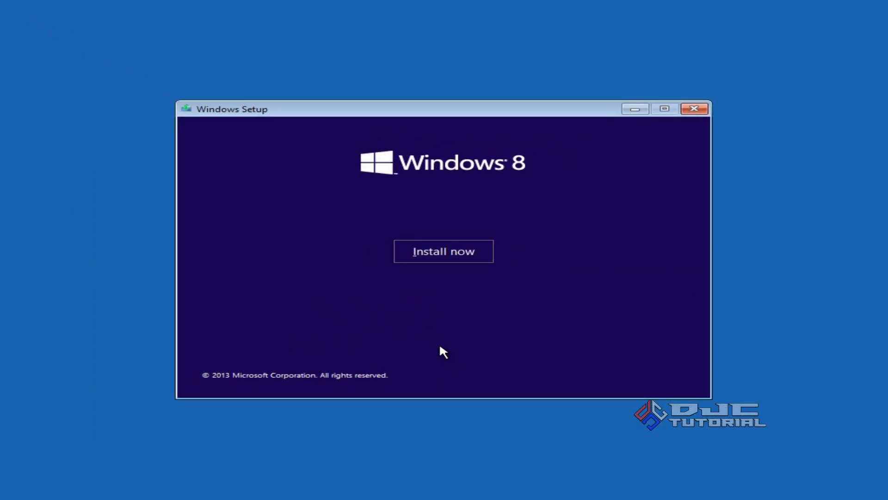
{"action": "left_click", "coordinate": [447, 250]}
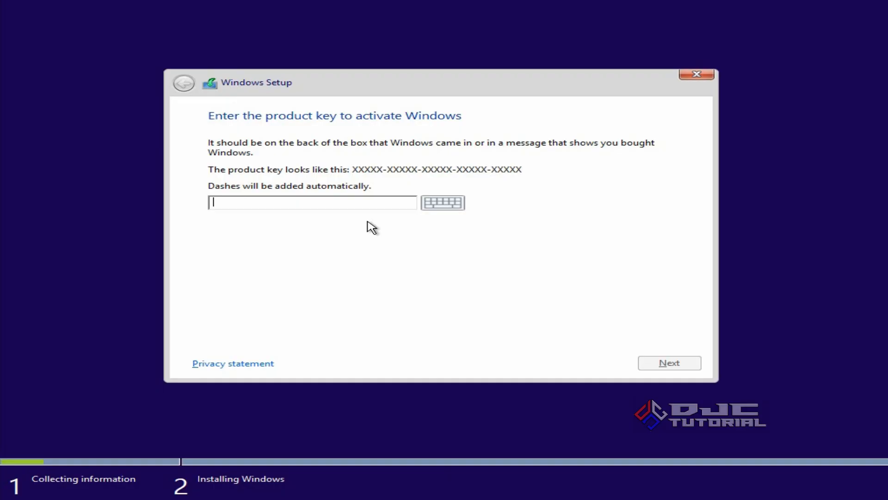
- Enter the Windows product key and continue to the license terms
{"action": "type", "text": "G*******"}
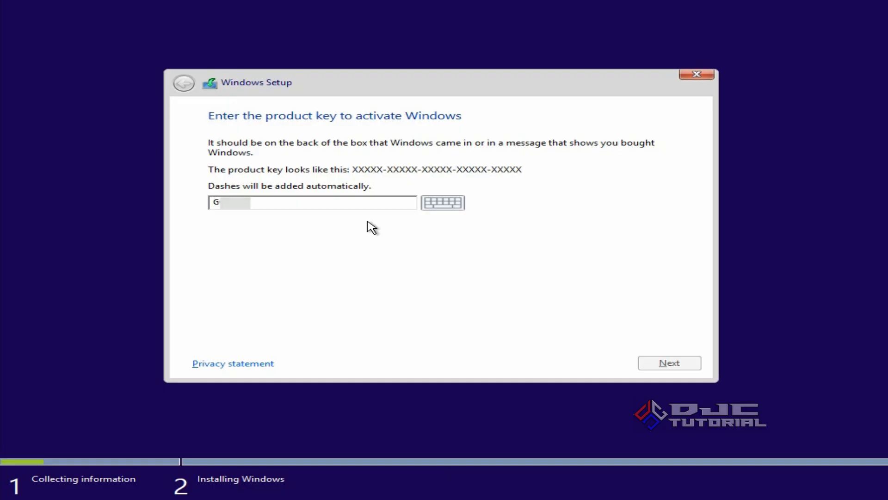
{"action": "type", "text": "*********"}
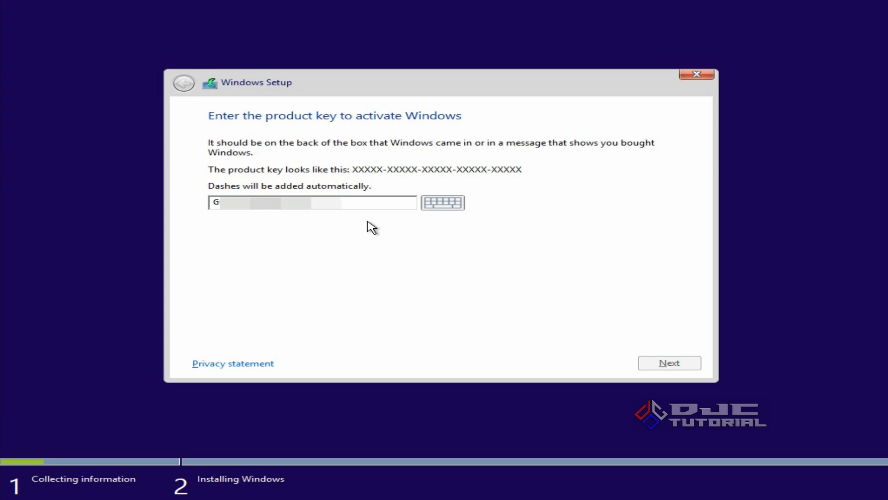
{"action": "type", "text": "**"}
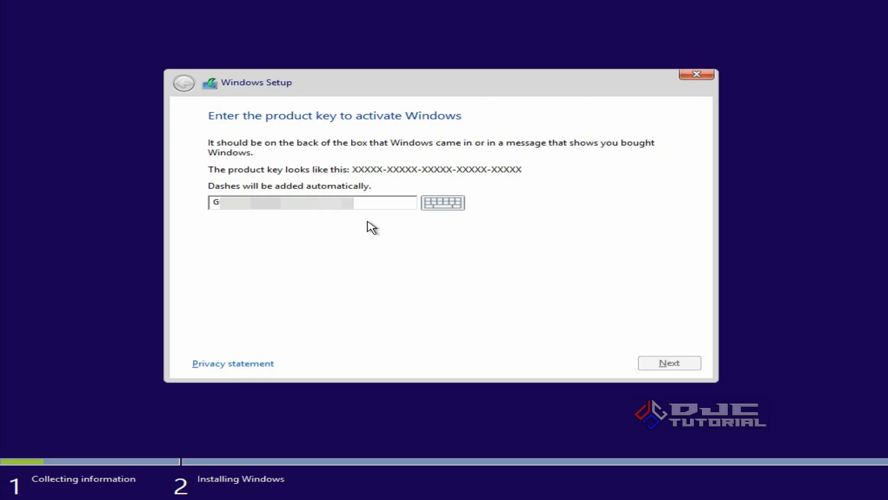
{"action": "type", "text": "9D6T9"}
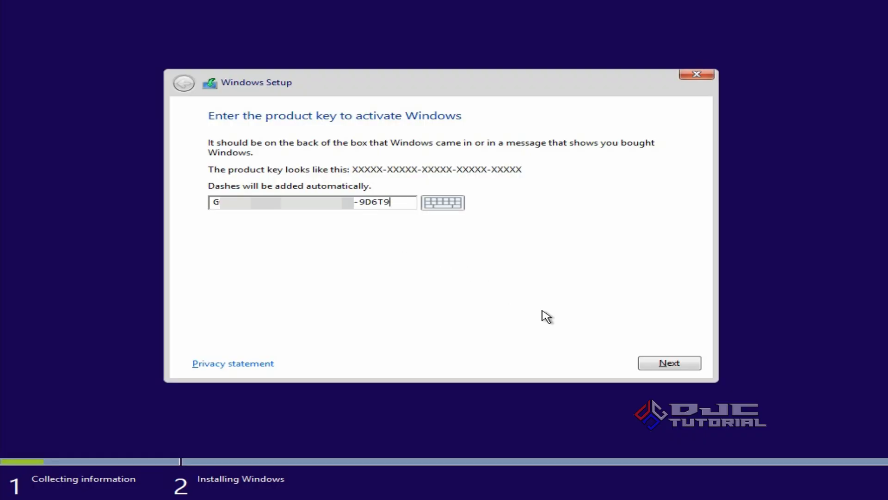
{"action": "left_click", "coordinate": [648, 364]}
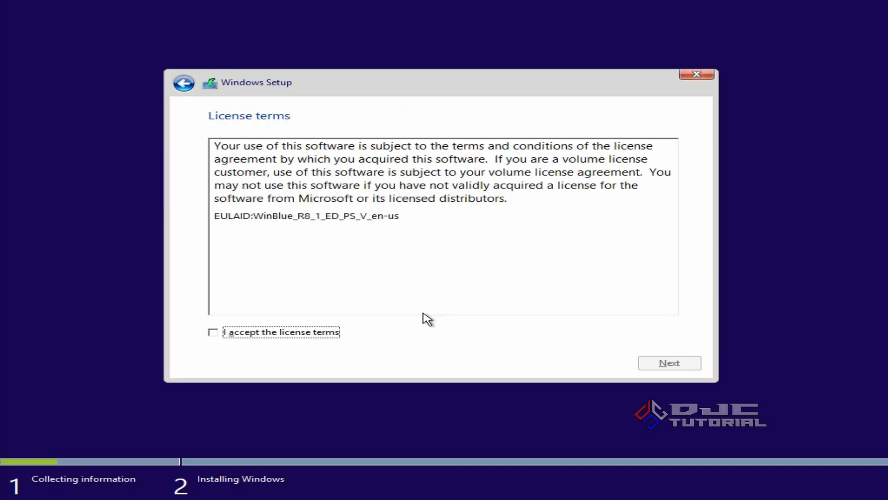
- Accept the license terms and choose the Custom: Install Windows only (advanced) installation type
{"action": "left_click", "coordinate": [220, 337]}
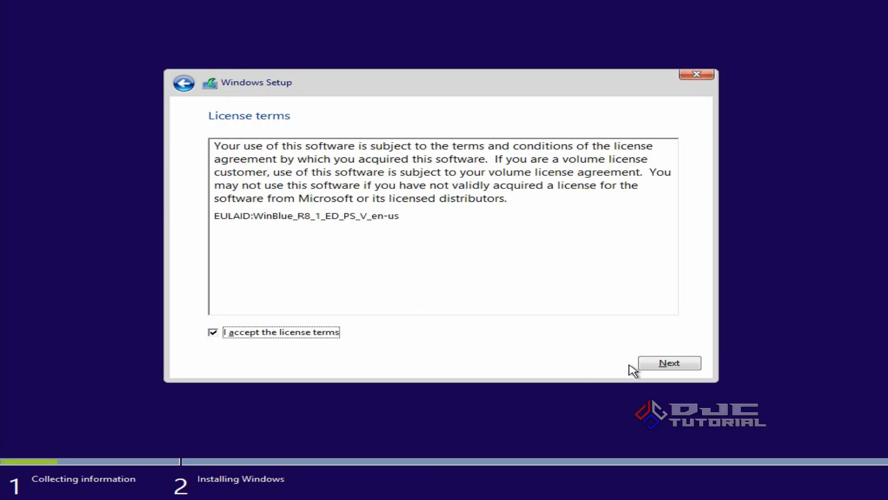
{"action": "left_click", "coordinate": [649, 366]}
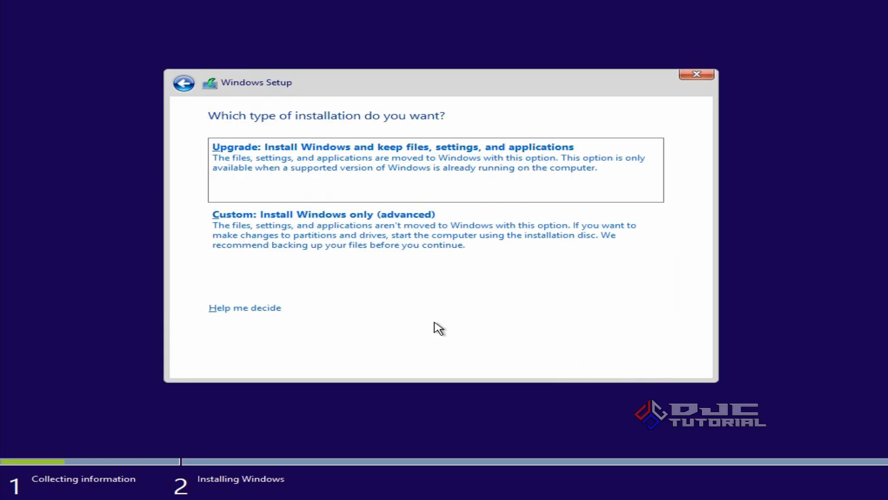
{"action": "left_click", "coordinate": [440, 249]}
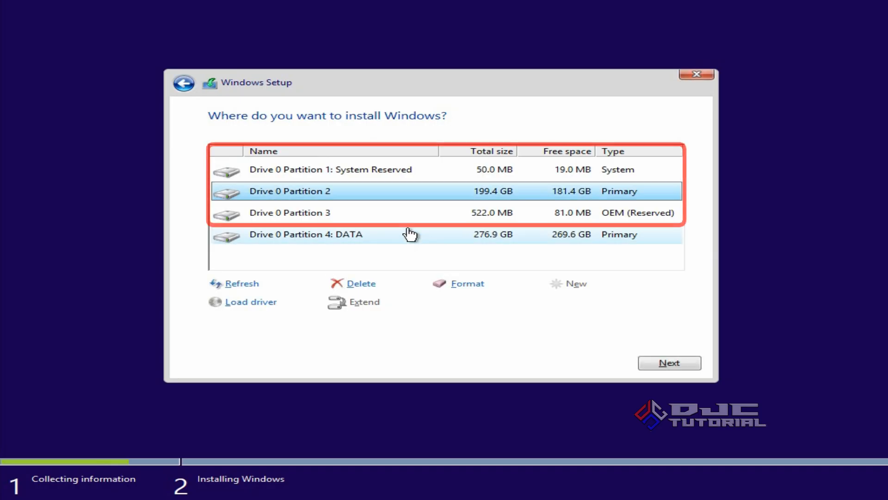
{"action": "left_click", "coordinate": [331, 172]}
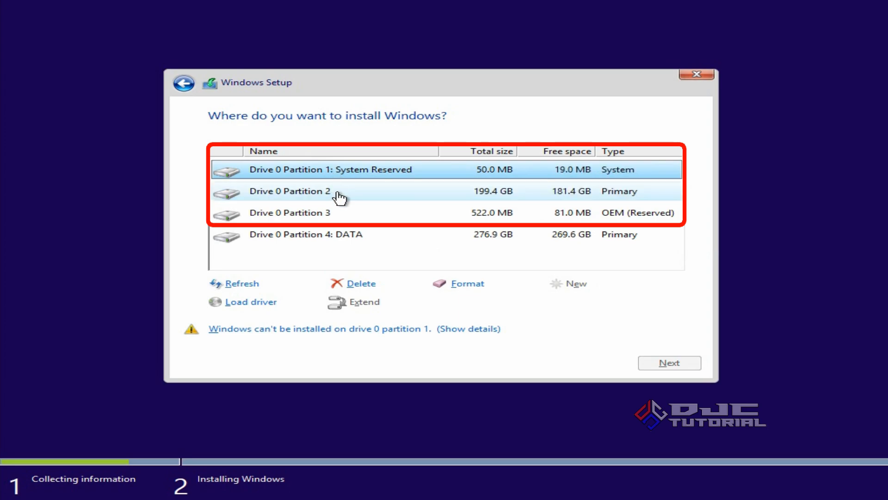
{"action": "left_click", "coordinate": [350, 218]}
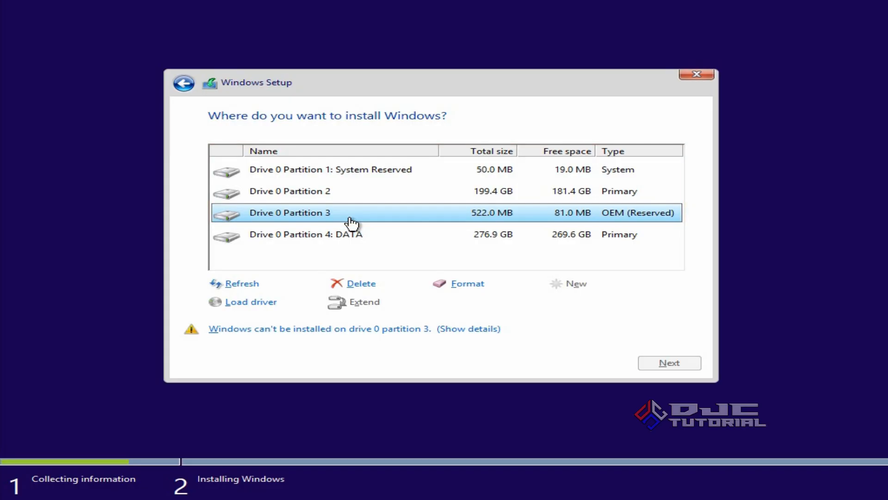
{"action": "left_click", "coordinate": [404, 237]}
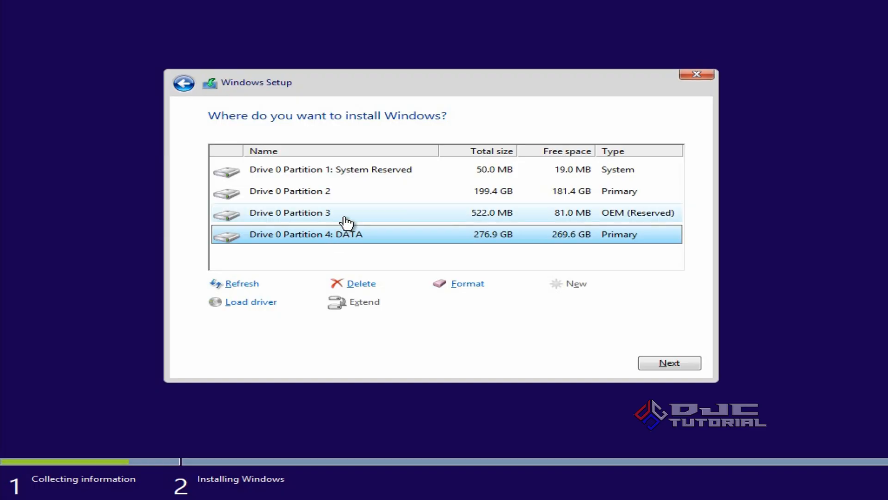
- Format Drive 0 Partition 1: System Reserved, accepting the loss of its data
{"action": "left_click", "coordinate": [350, 171]}
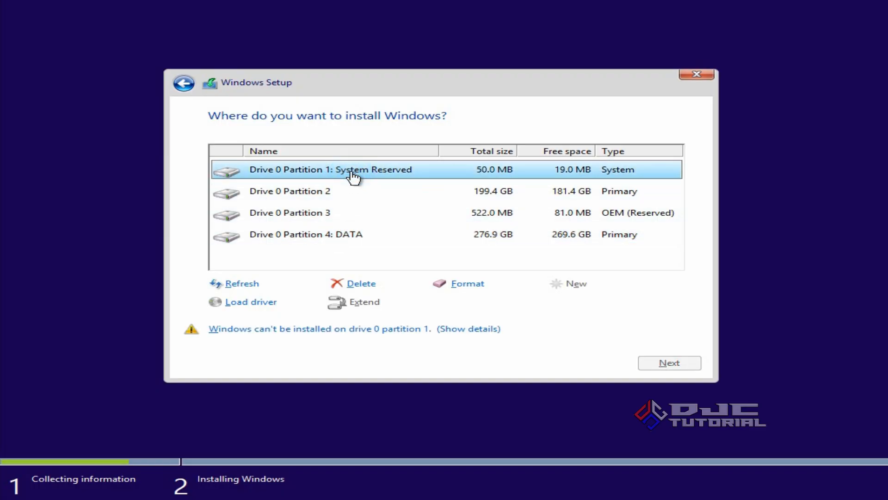
{"action": "left_click", "coordinate": [469, 283]}
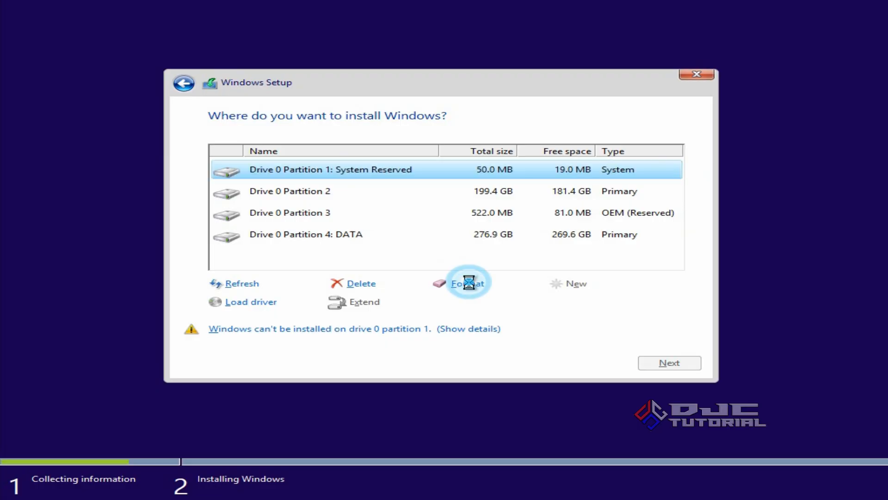
{"action": "left_click", "coordinate": [547, 302]}
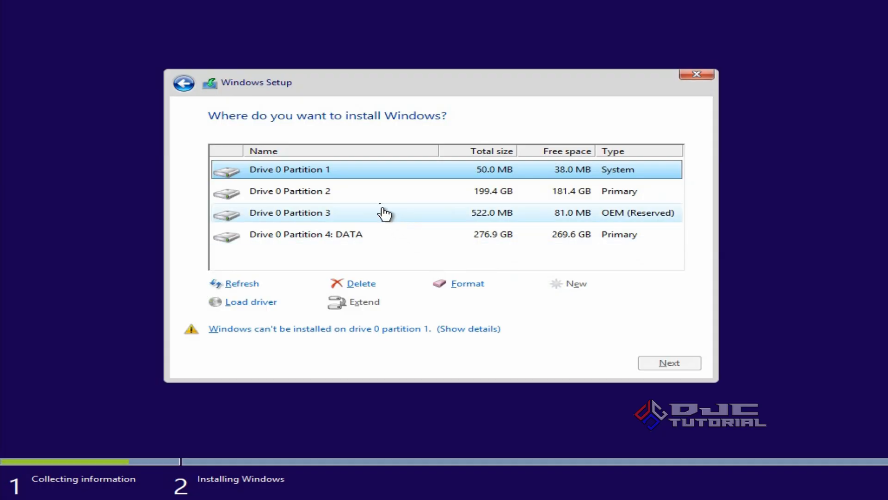
- Format Drive 0 Partition 2 and Drive 0 Partition 3, accepting the loss of their data
{"action": "left_click", "coordinate": [369, 191]}
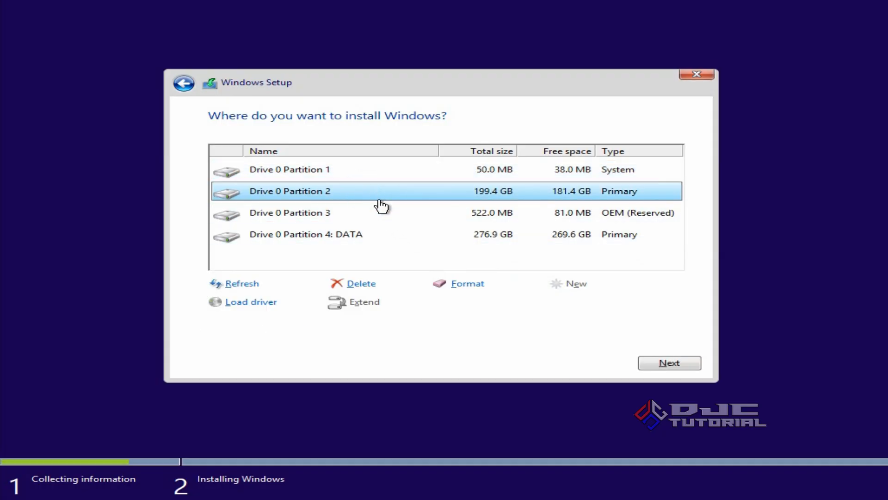
{"action": "left_click", "coordinate": [456, 288]}
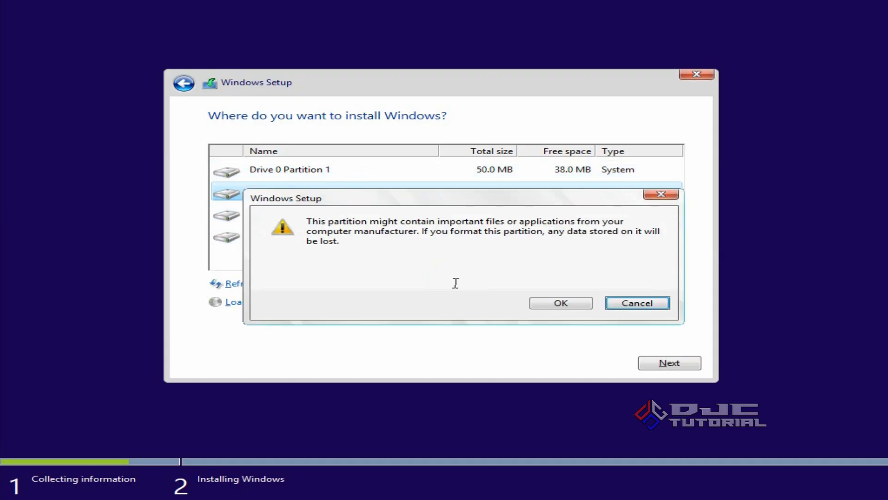
{"action": "left_click", "coordinate": [547, 304]}
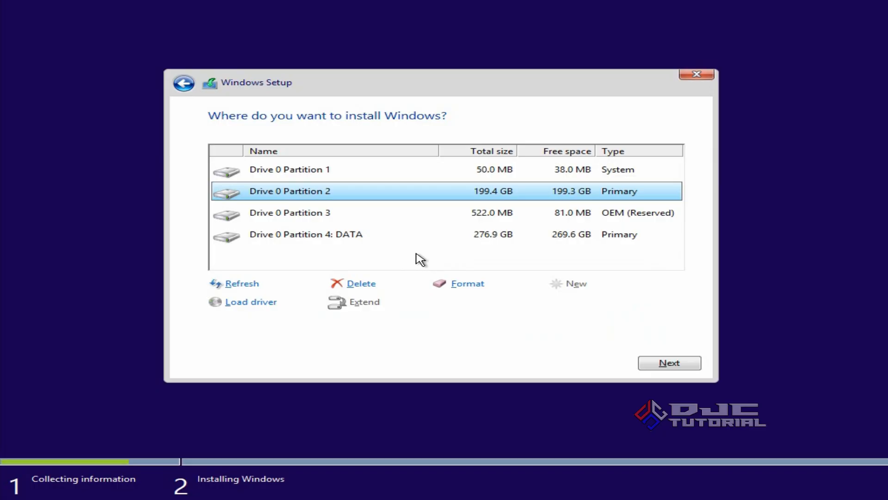
{"action": "left_click", "coordinate": [359, 215]}
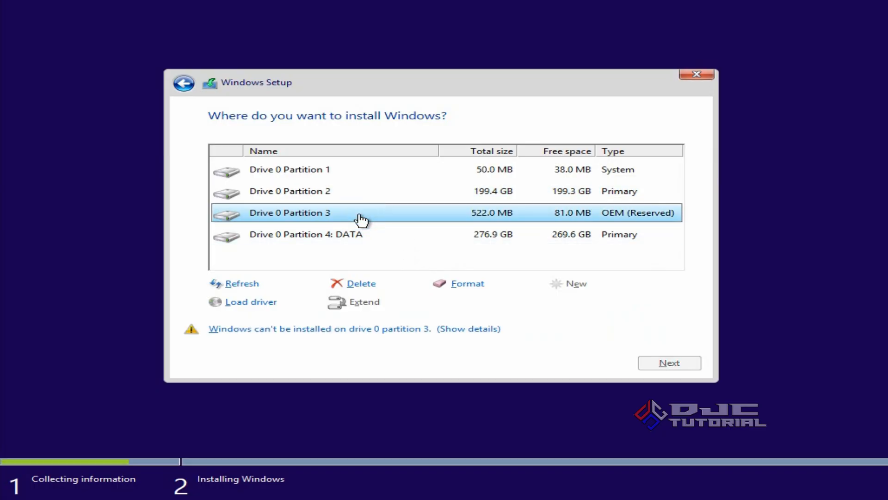
{"action": "left_click", "coordinate": [458, 284]}
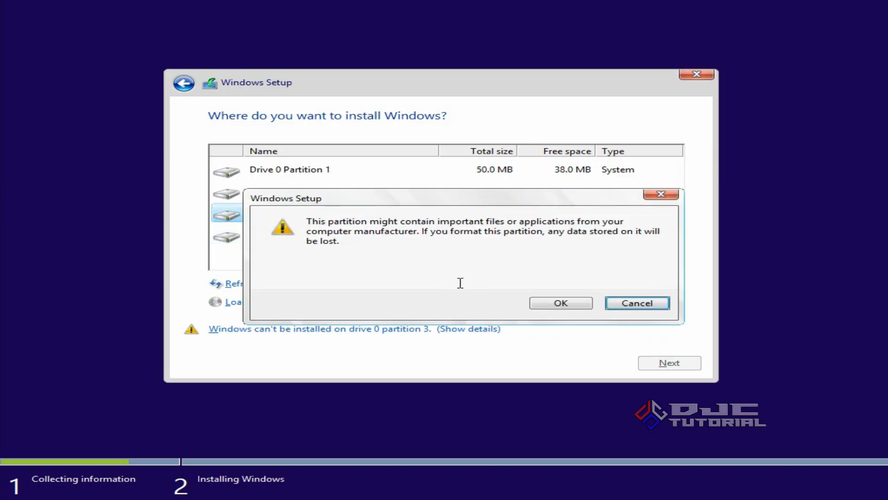
{"action": "left_click", "coordinate": [544, 304]}
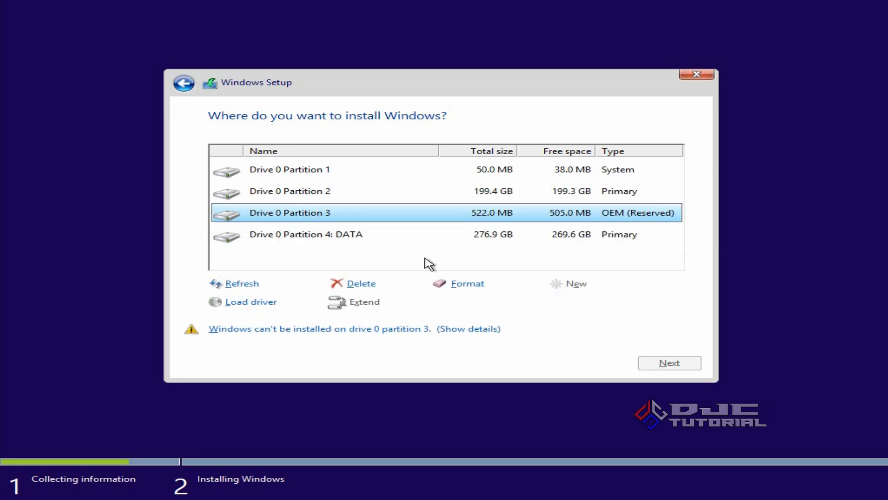
- Delete the 50 MB System, 199.4 GB Primary and 522 MB OEM (Reserved) partitions on Drive 0, leaving only the DATA partition
{"action": "left_click", "coordinate": [334, 175]}
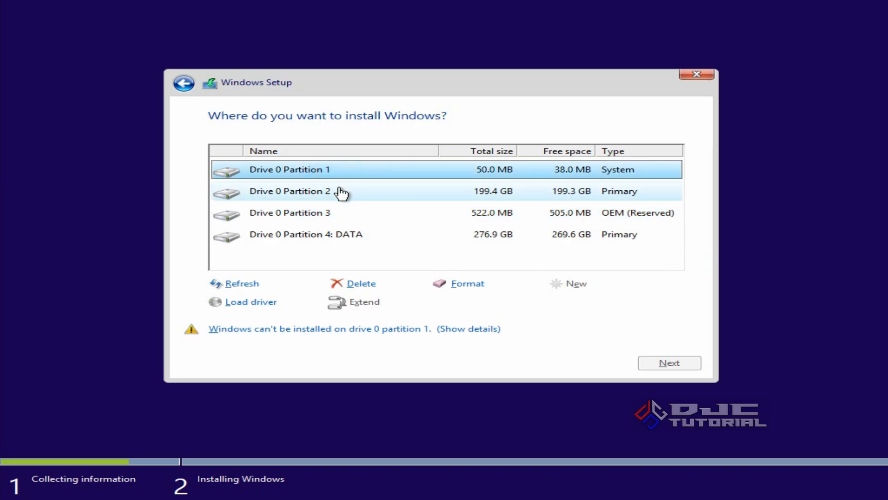
{"action": "left_click", "coordinate": [364, 283]}
{"action": "left_click", "coordinate": [538, 306]}
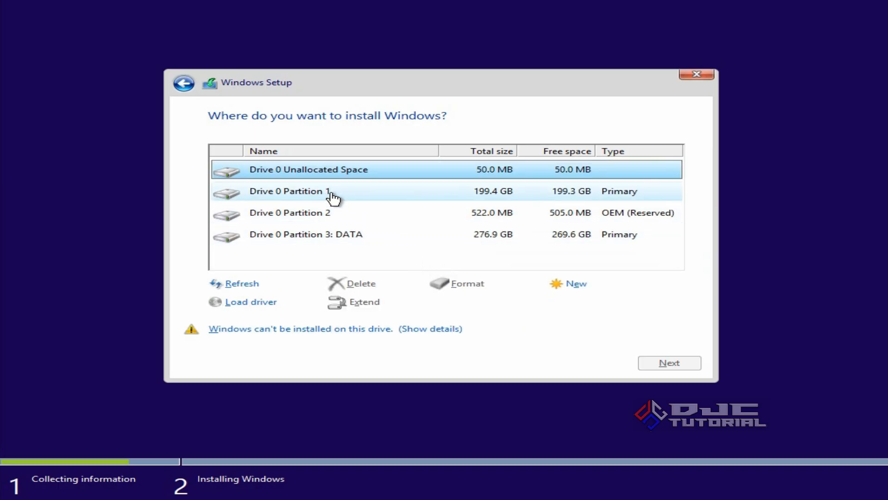
{"action": "left_click", "coordinate": [333, 198]}
{"action": "left_click", "coordinate": [363, 283]}
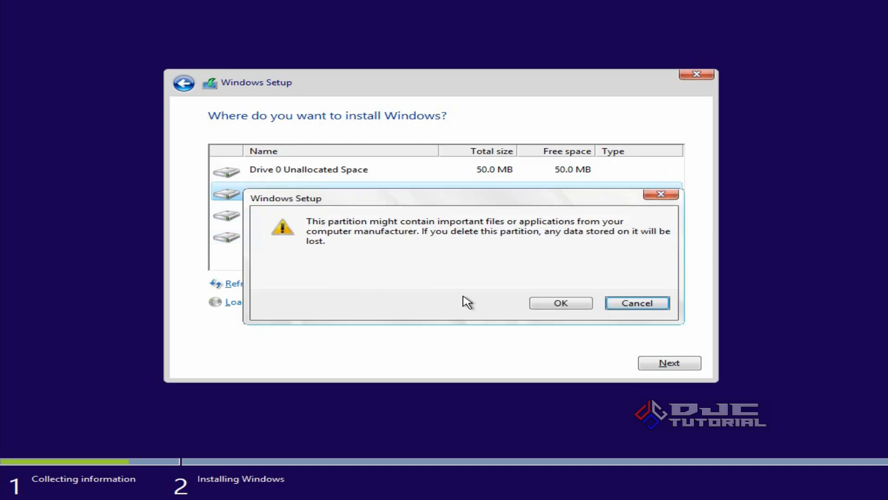
{"action": "left_click", "coordinate": [538, 304]}
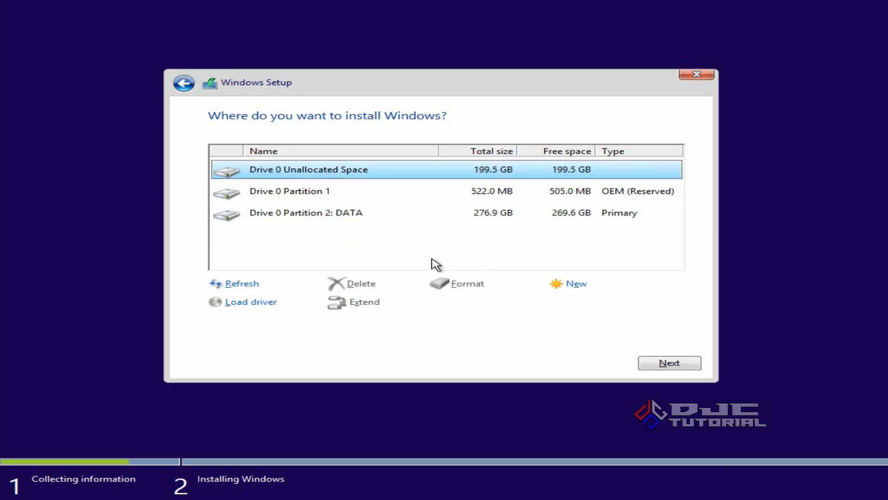
{"action": "left_click", "coordinate": [330, 195]}
{"action": "left_click", "coordinate": [362, 283]}
{"action": "left_click", "coordinate": [542, 304]}
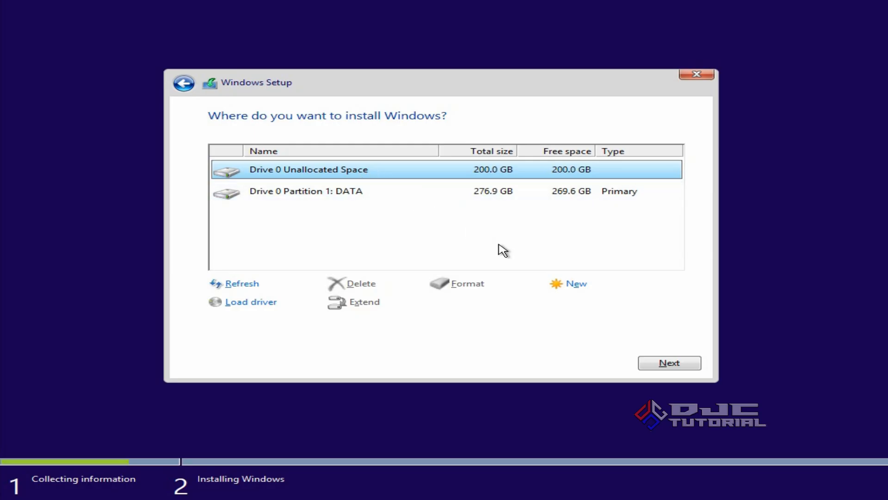
- Create a 204799 MB partition in the unallocated space, allowing additional system partitions, and start installing Windows on Drive 0 Partition 2
{"action": "left_click", "coordinate": [553, 283]}
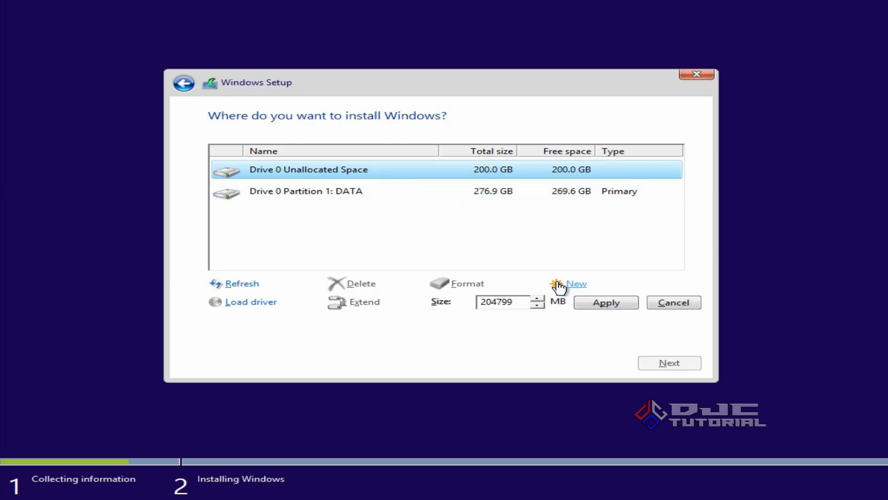
{"action": "left_click", "coordinate": [593, 305]}
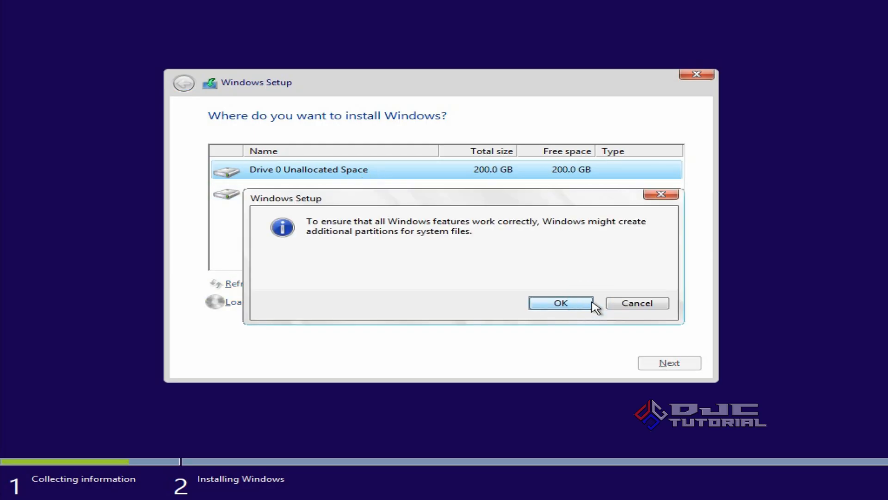
{"action": "left_click", "coordinate": [570, 307]}
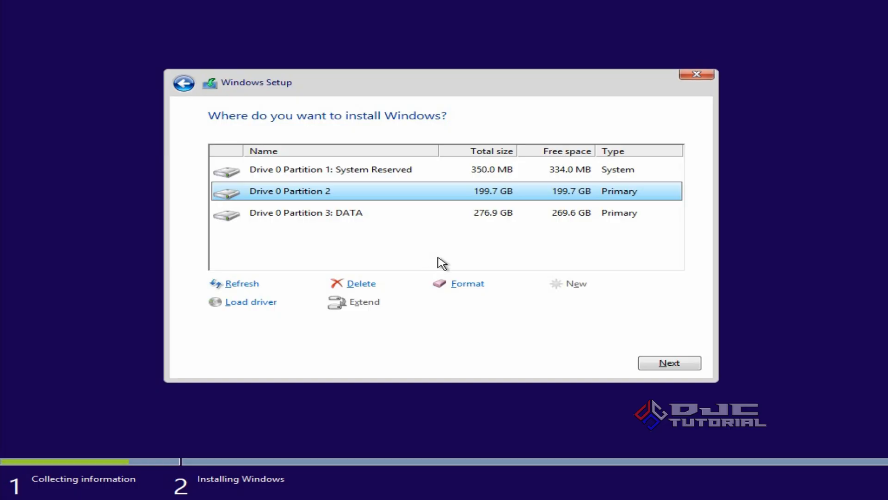
{"action": "left_click", "coordinate": [648, 363]}
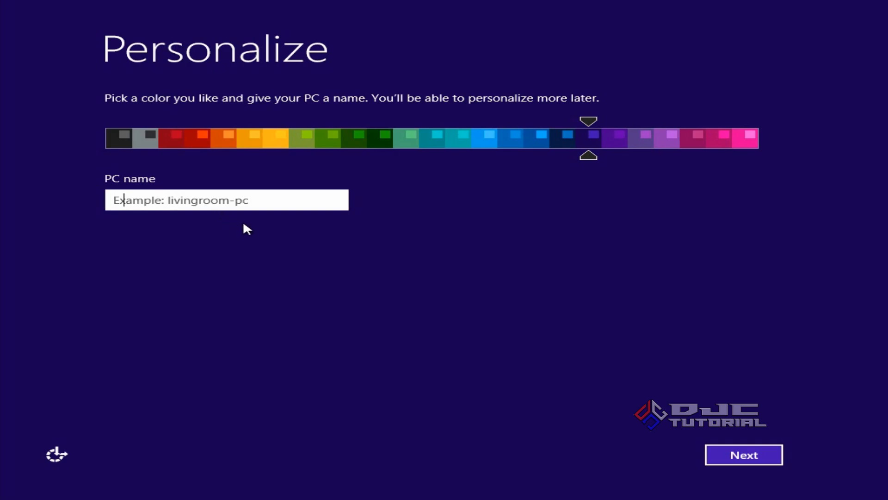
- Name the PC DJC and skip connecting to a Wi-Fi network
{"action": "type", "text": "DJC"}
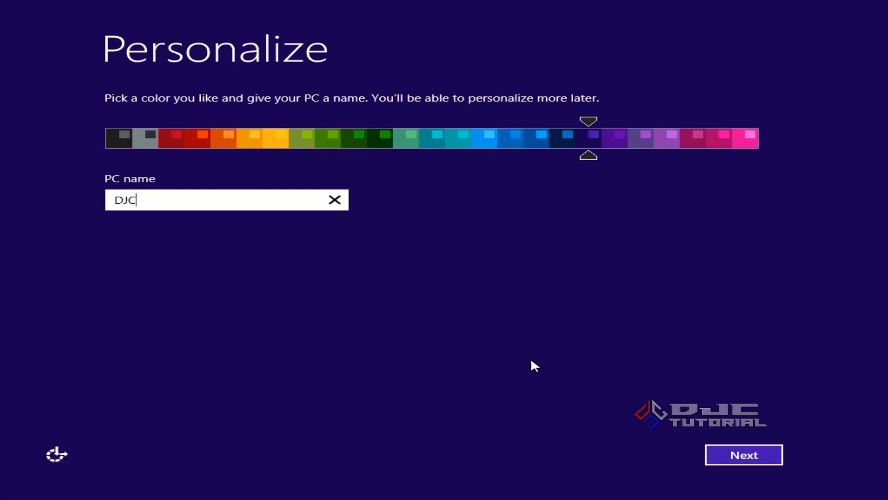
{"action": "left_click", "coordinate": [711, 457]}
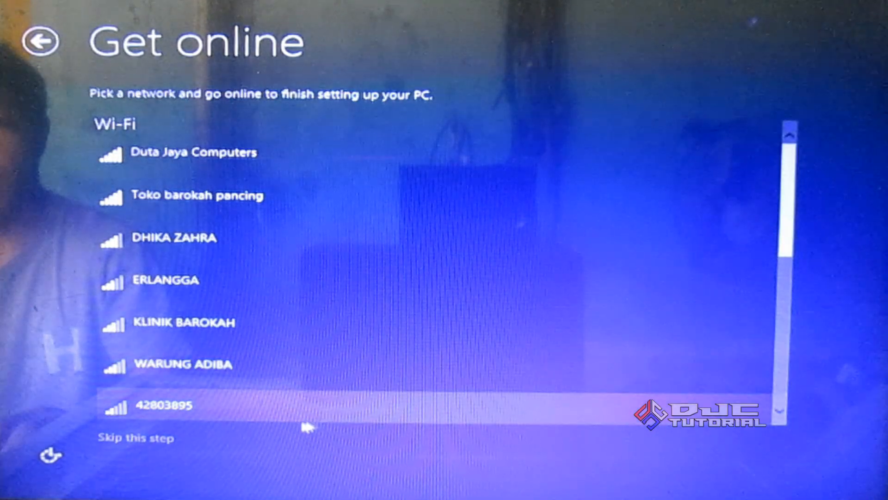
{"action": "left_click", "coordinate": [163, 439]}
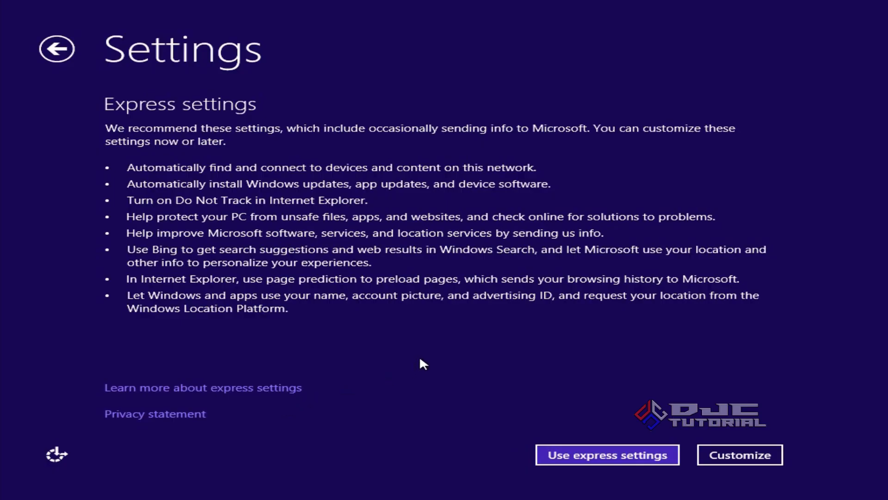
- Use the express settings and create a local account with the user name Duta Jaya Computers and no password
{"action": "left_click", "coordinate": [629, 453]}
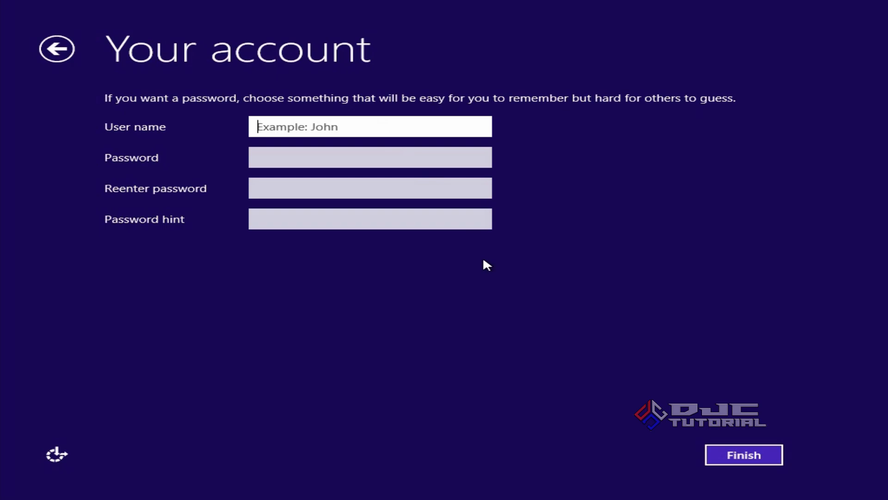
{"action": "type", "text": "Dut"}
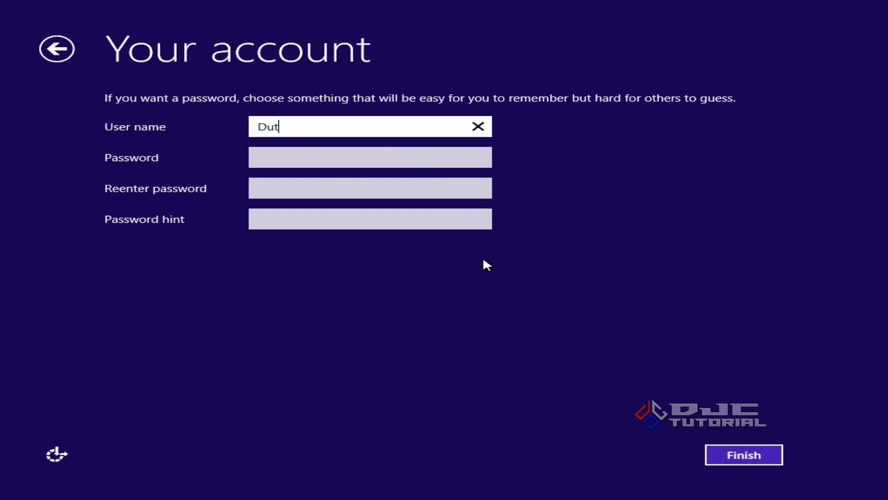
{"action": "type", "text": "a Jaya Computers"}
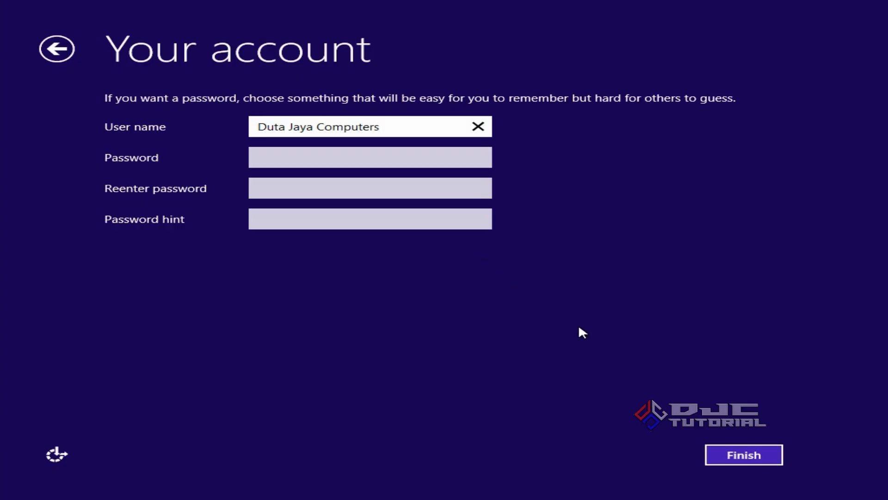
{"action": "left_click", "coordinate": [711, 449]}
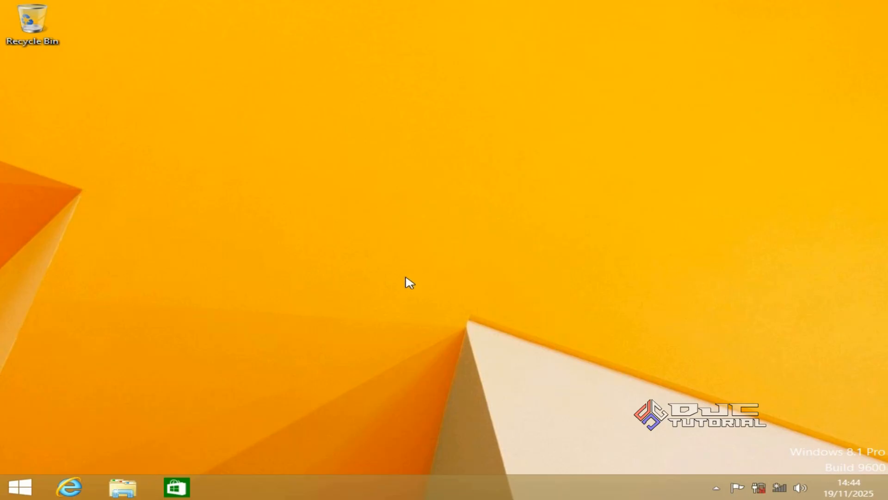
- View the properties of This PC to check the Windows edition and system information, closing the System window when done
{"action": "left_click", "coordinate": [137, 477]}
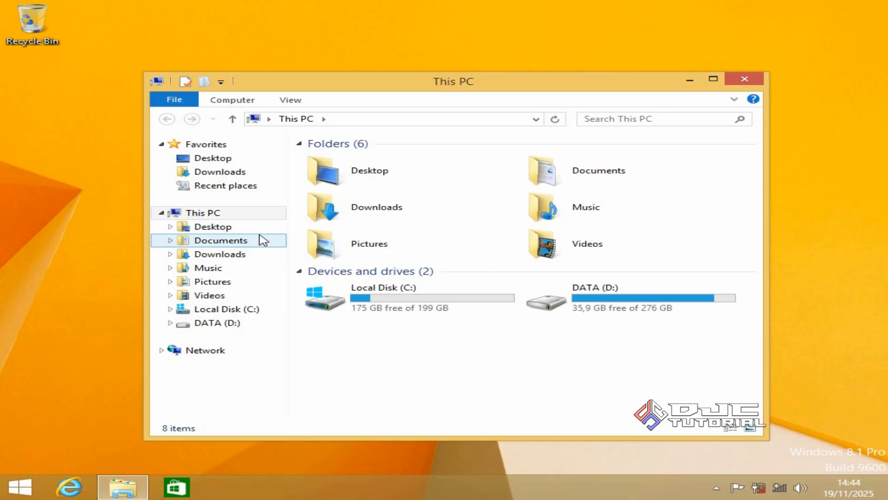
{"action": "right_click", "coordinate": [250, 214]}
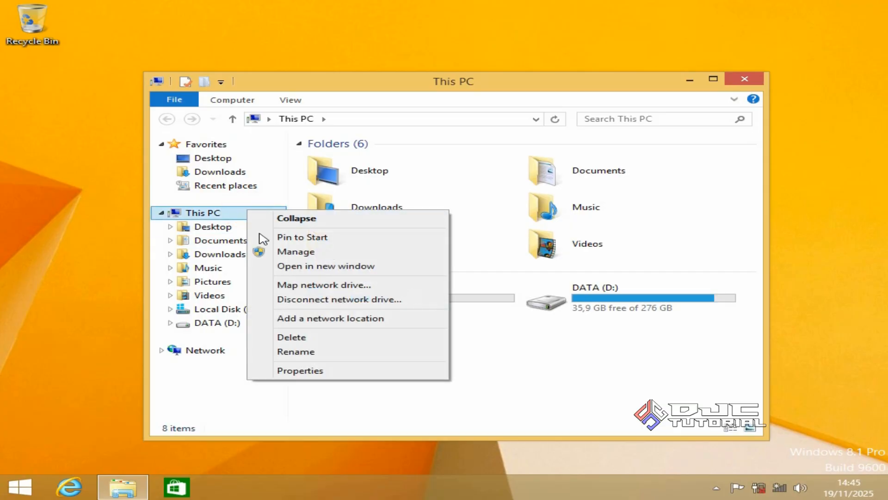
{"action": "left_click", "coordinate": [343, 370]}
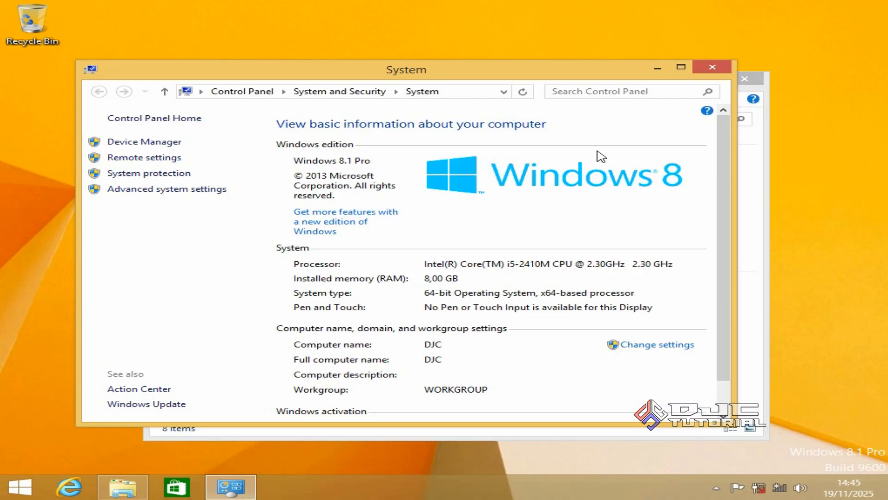
{"action": "left_click", "coordinate": [713, 68]}
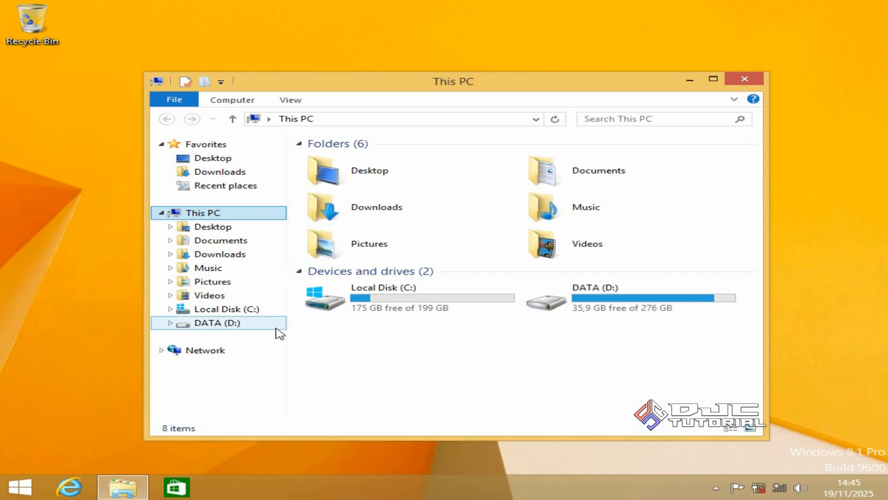
- Delete the Win8 folder from the DATA (D:) drive
{"action": "left_click", "coordinate": [256, 331]}
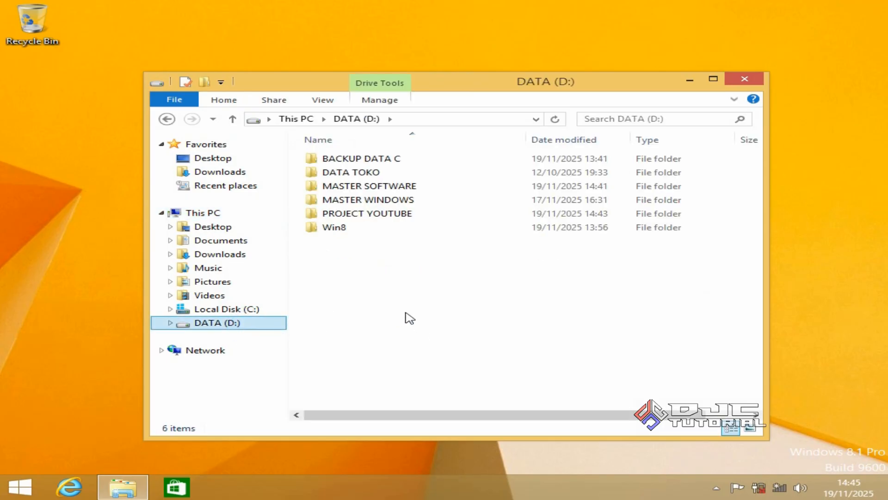
{"action": "left_click", "coordinate": [367, 234]}
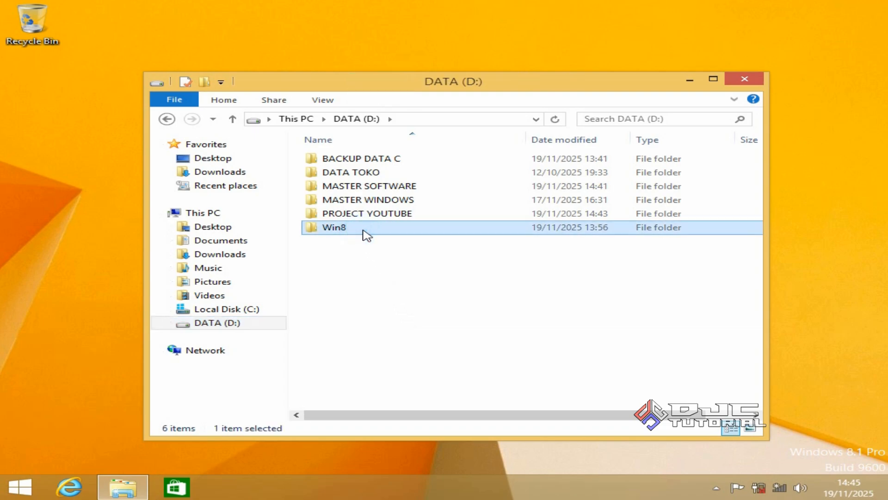
{"action": "right_click", "coordinate": [366, 235]}
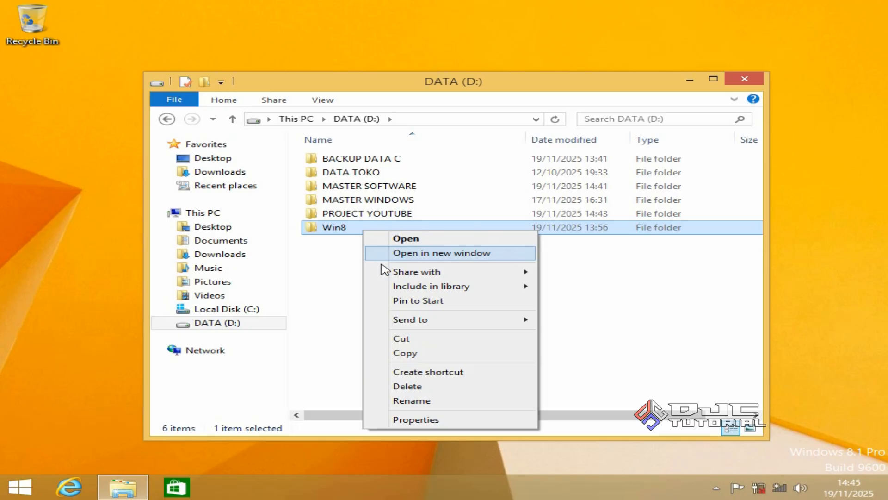
{"action": "left_click", "coordinate": [425, 387]}
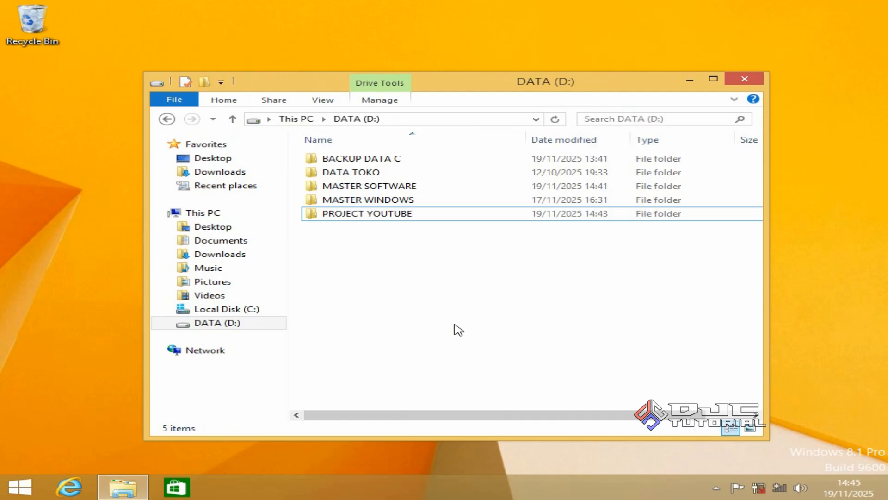
- Copy all the folders inside BACKUP DATA C on the DATA (D:) drive
{"action": "double_click", "coordinate": [436, 165]}
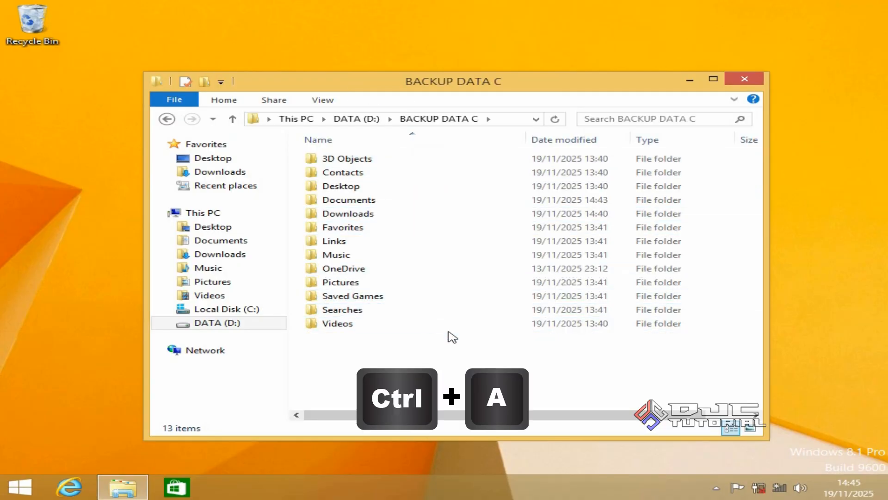
{"action": "key", "text": "ctrl+a"}
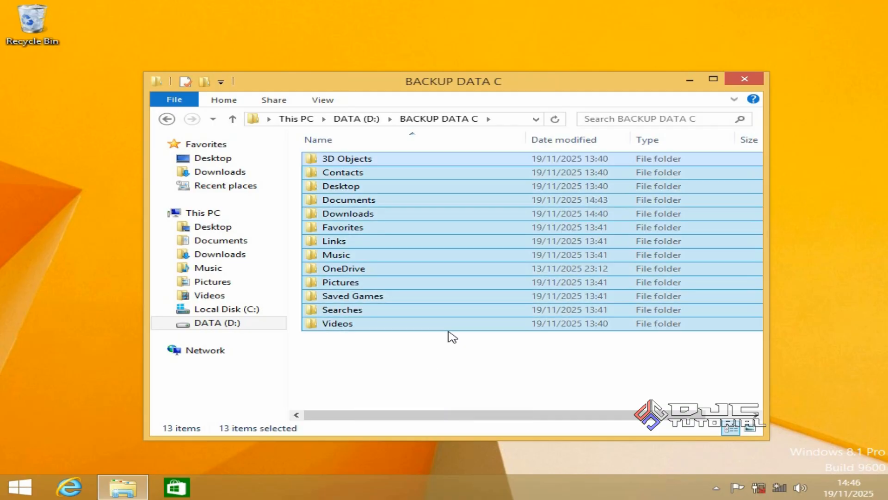
{"action": "right_click", "coordinate": [455, 325]}
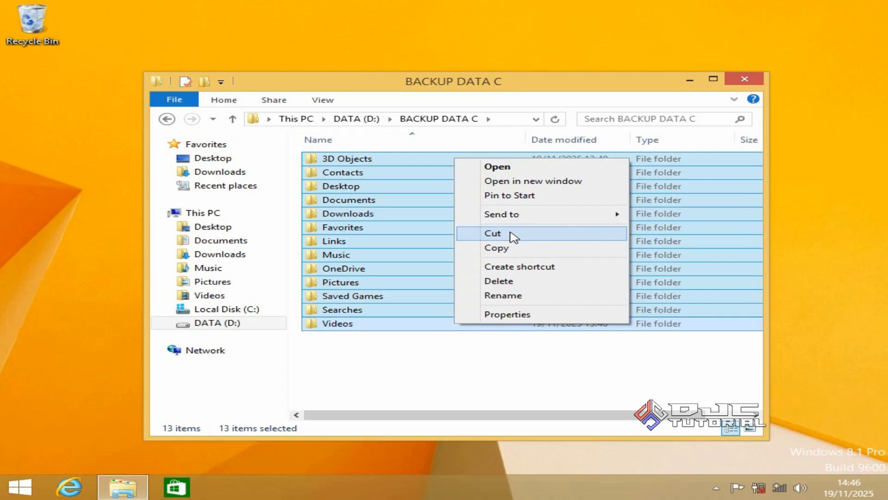
{"action": "left_click", "coordinate": [513, 248]}
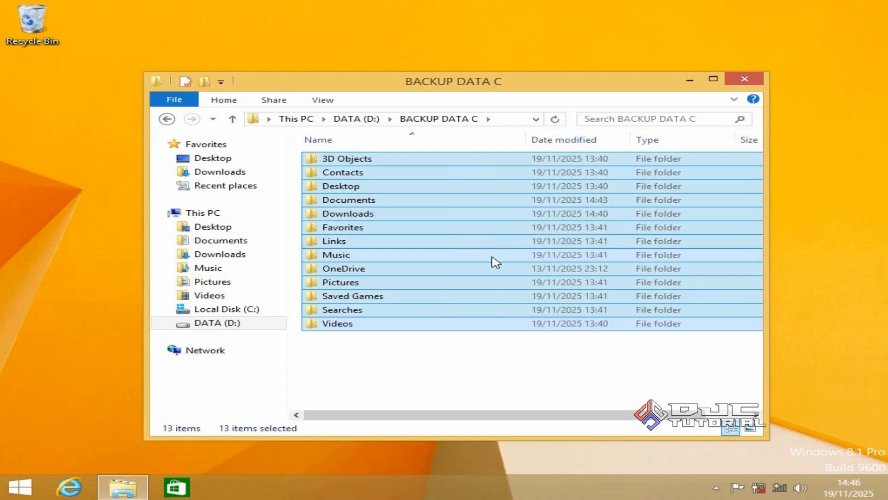
- Open the Duta Jaya Computers folder in Users on Local Disk (C:) and check its paste option without pasting the copied folders
{"action": "left_click", "coordinate": [270, 312]}
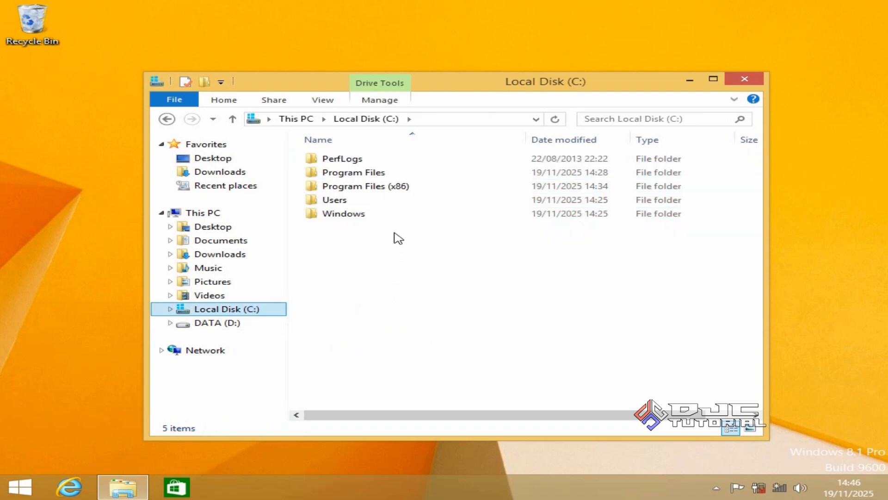
{"action": "left_click", "coordinate": [401, 203]}
{"action": "double_click", "coordinate": [401, 202]}
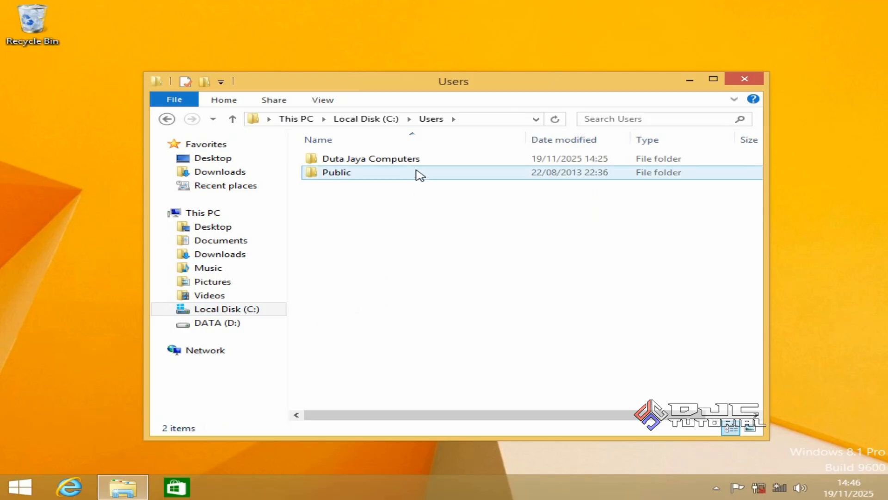
{"action": "left_click", "coordinate": [417, 162]}
{"action": "double_click", "coordinate": [416, 162]}
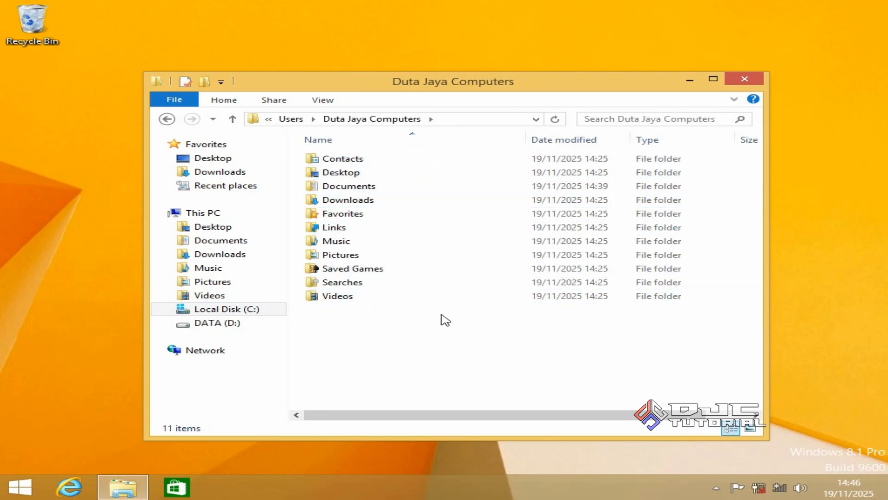
{"action": "right_click", "coordinate": [462, 316]}
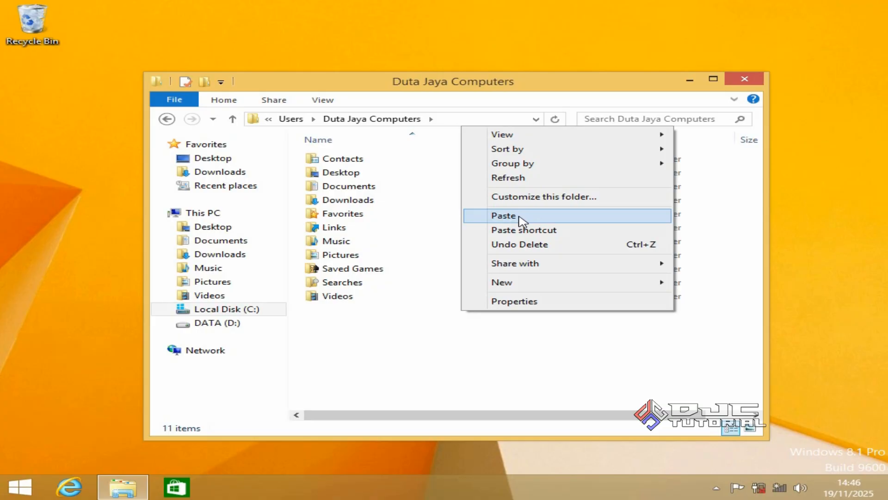
{"action": "left_click", "coordinate": [482, 335]}
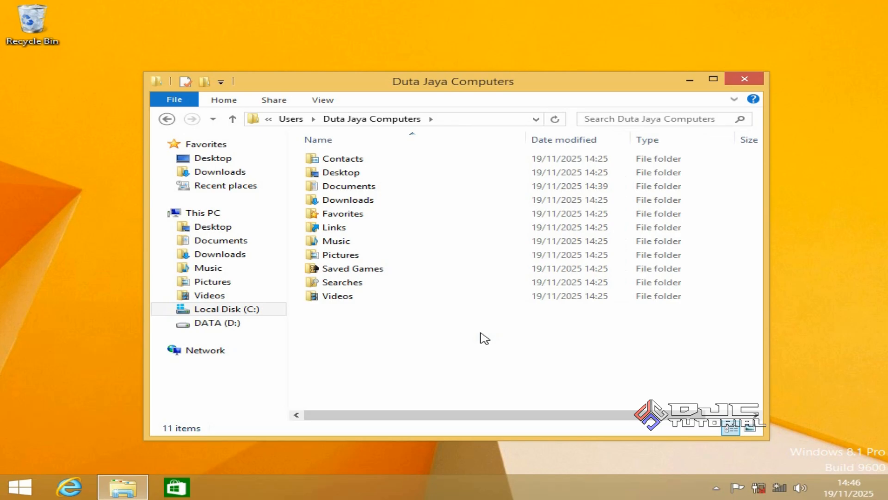
- Select the BACKUP DATA C folder on the DATA (D:) drive and close the folder window
{"action": "left_click", "coordinate": [268, 323]}
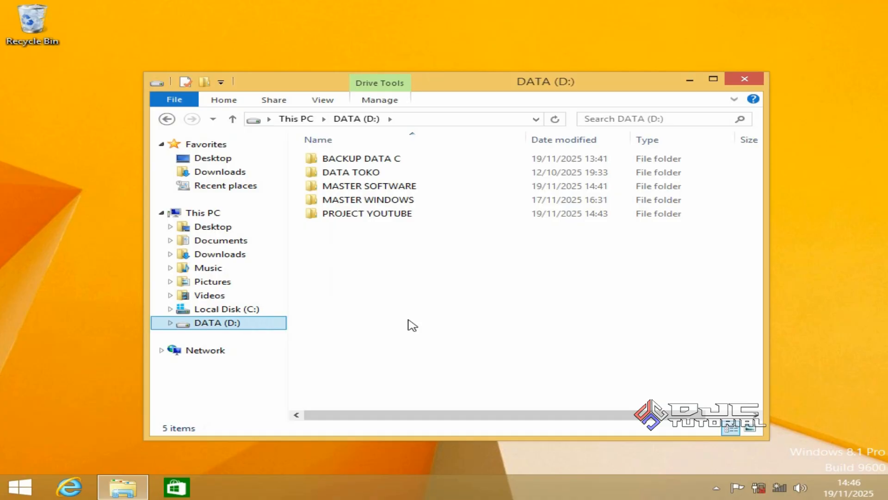
{"action": "left_click", "coordinate": [415, 161]}
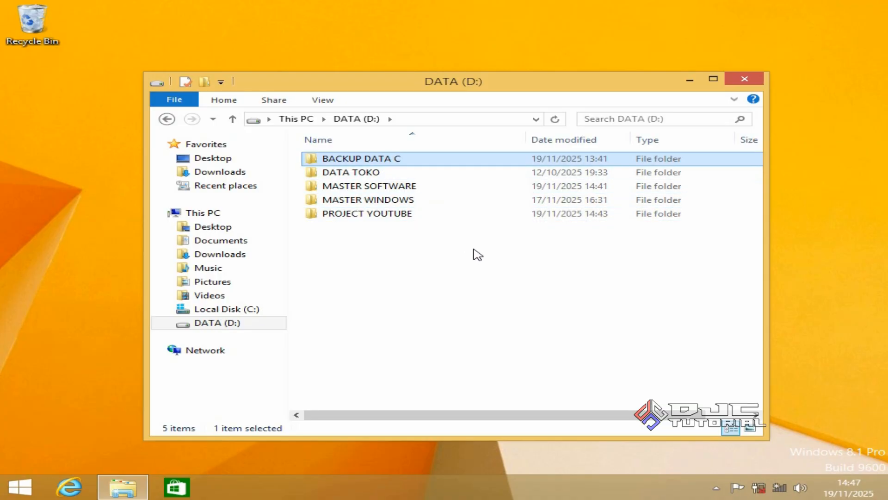
{"action": "left_click", "coordinate": [737, 85]}
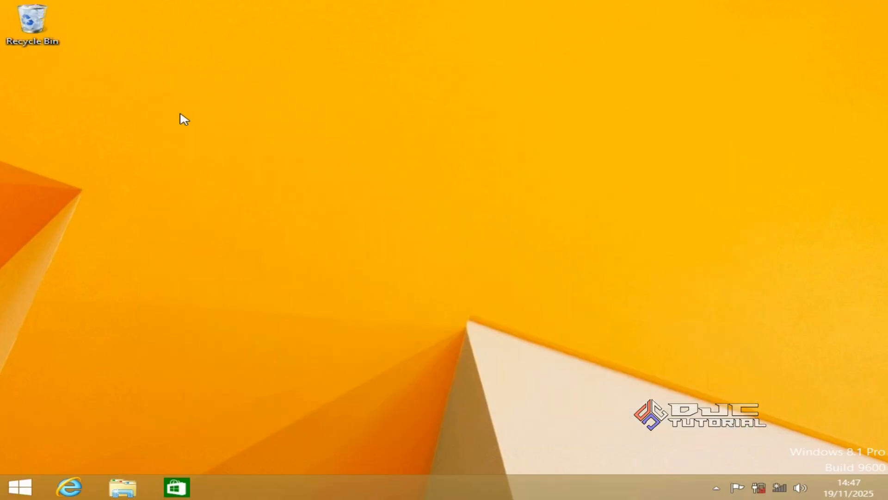
- Empty the Recycle Bin on the desktop, confirming the permanent deletion of its contents
{"action": "right_click", "coordinate": [41, 22]}
{"action": "left_click", "coordinate": [92, 45]}
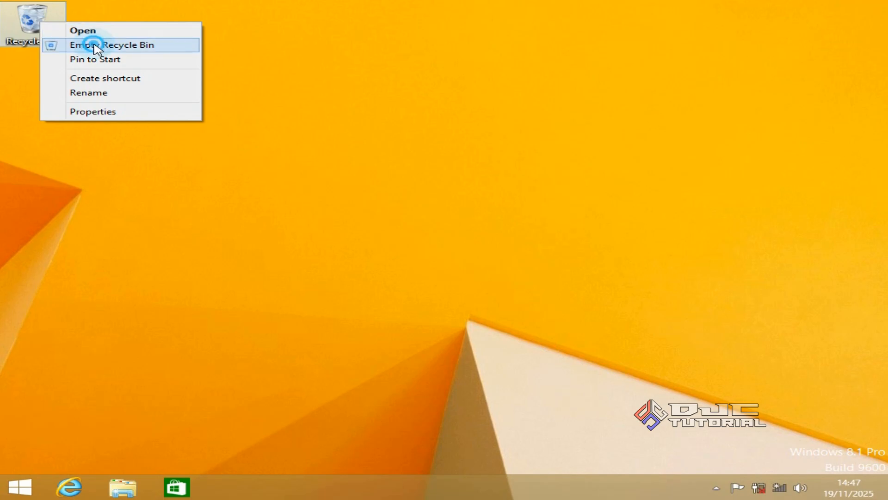
{"action": "left_click", "coordinate": [487, 291]}
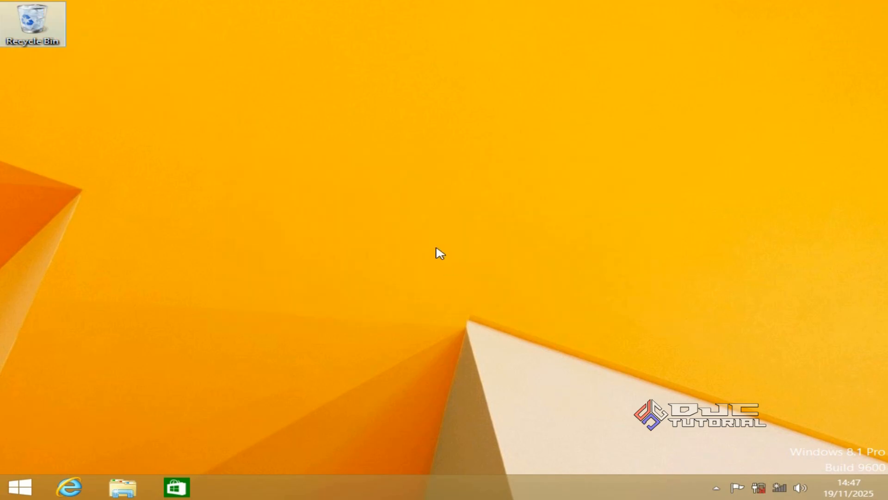